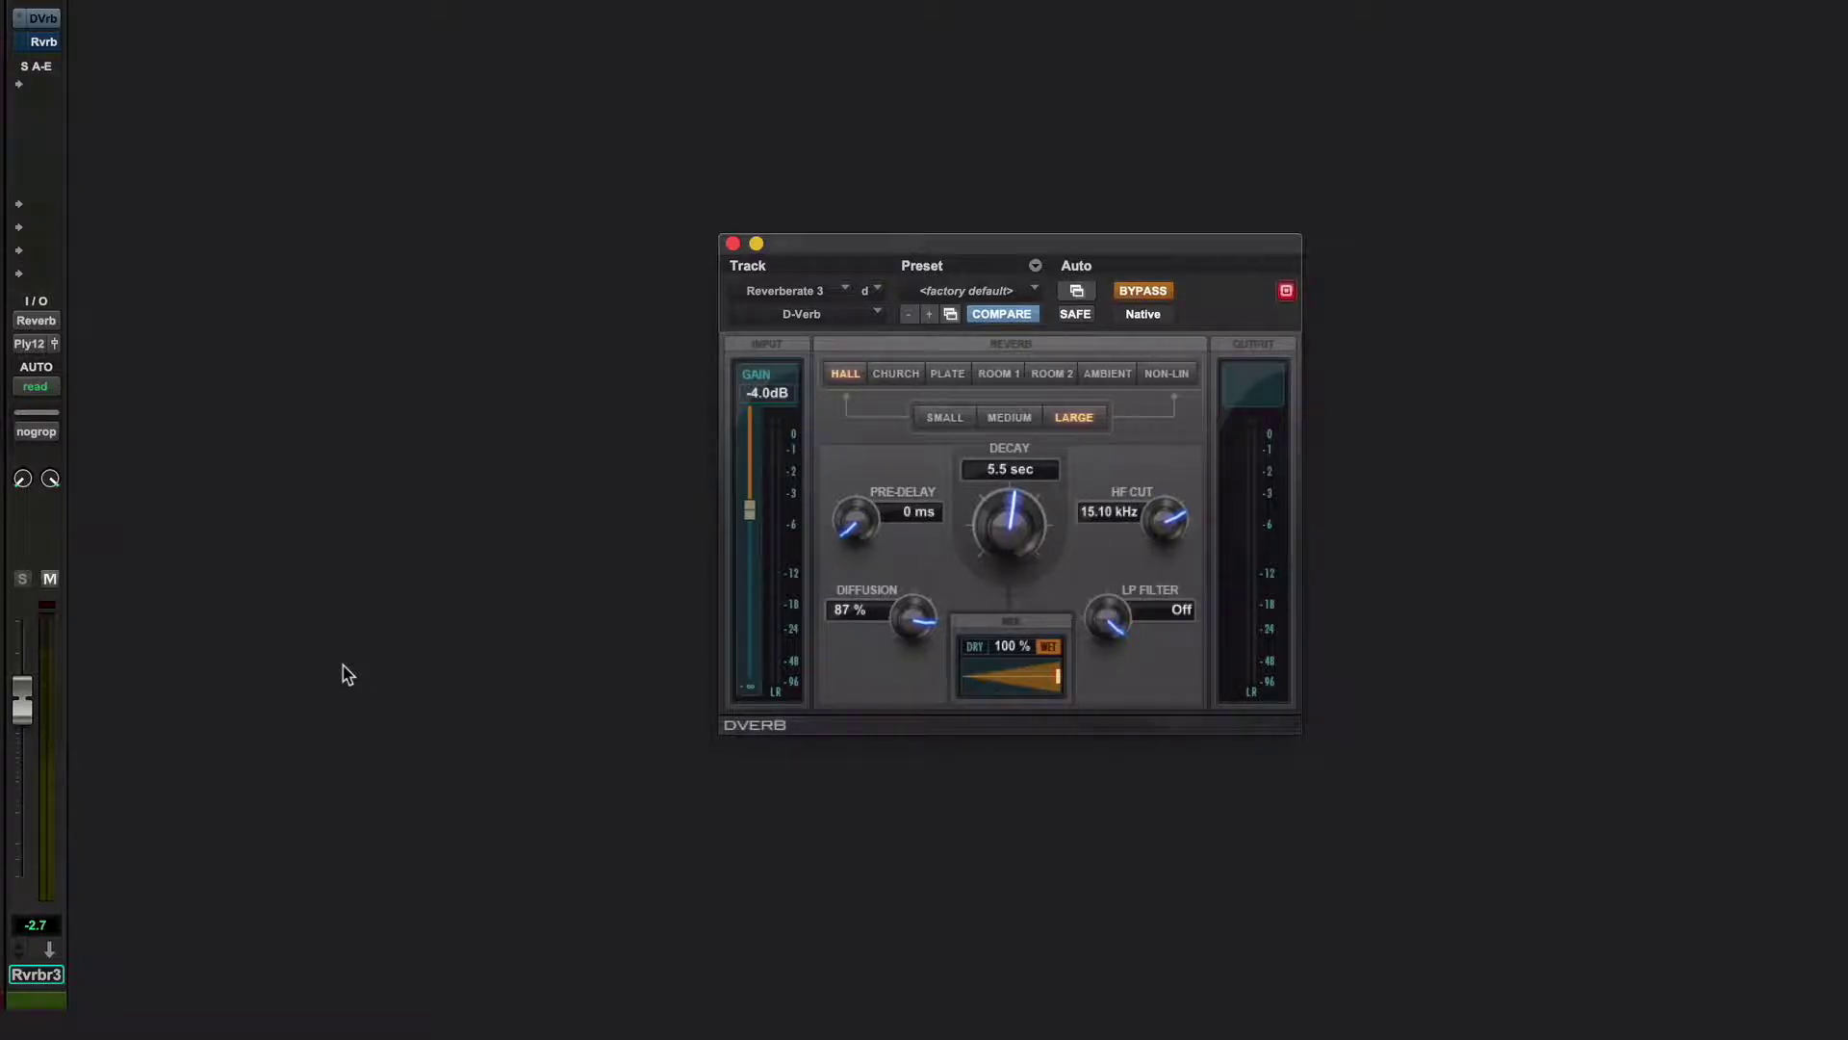
Step: Audition D-Verb unbypassed with the Rvrbr3 fader raised to +12.0 dB, lower the fader to -1.1 dB, and bypass D-Verb
click(1144, 290)
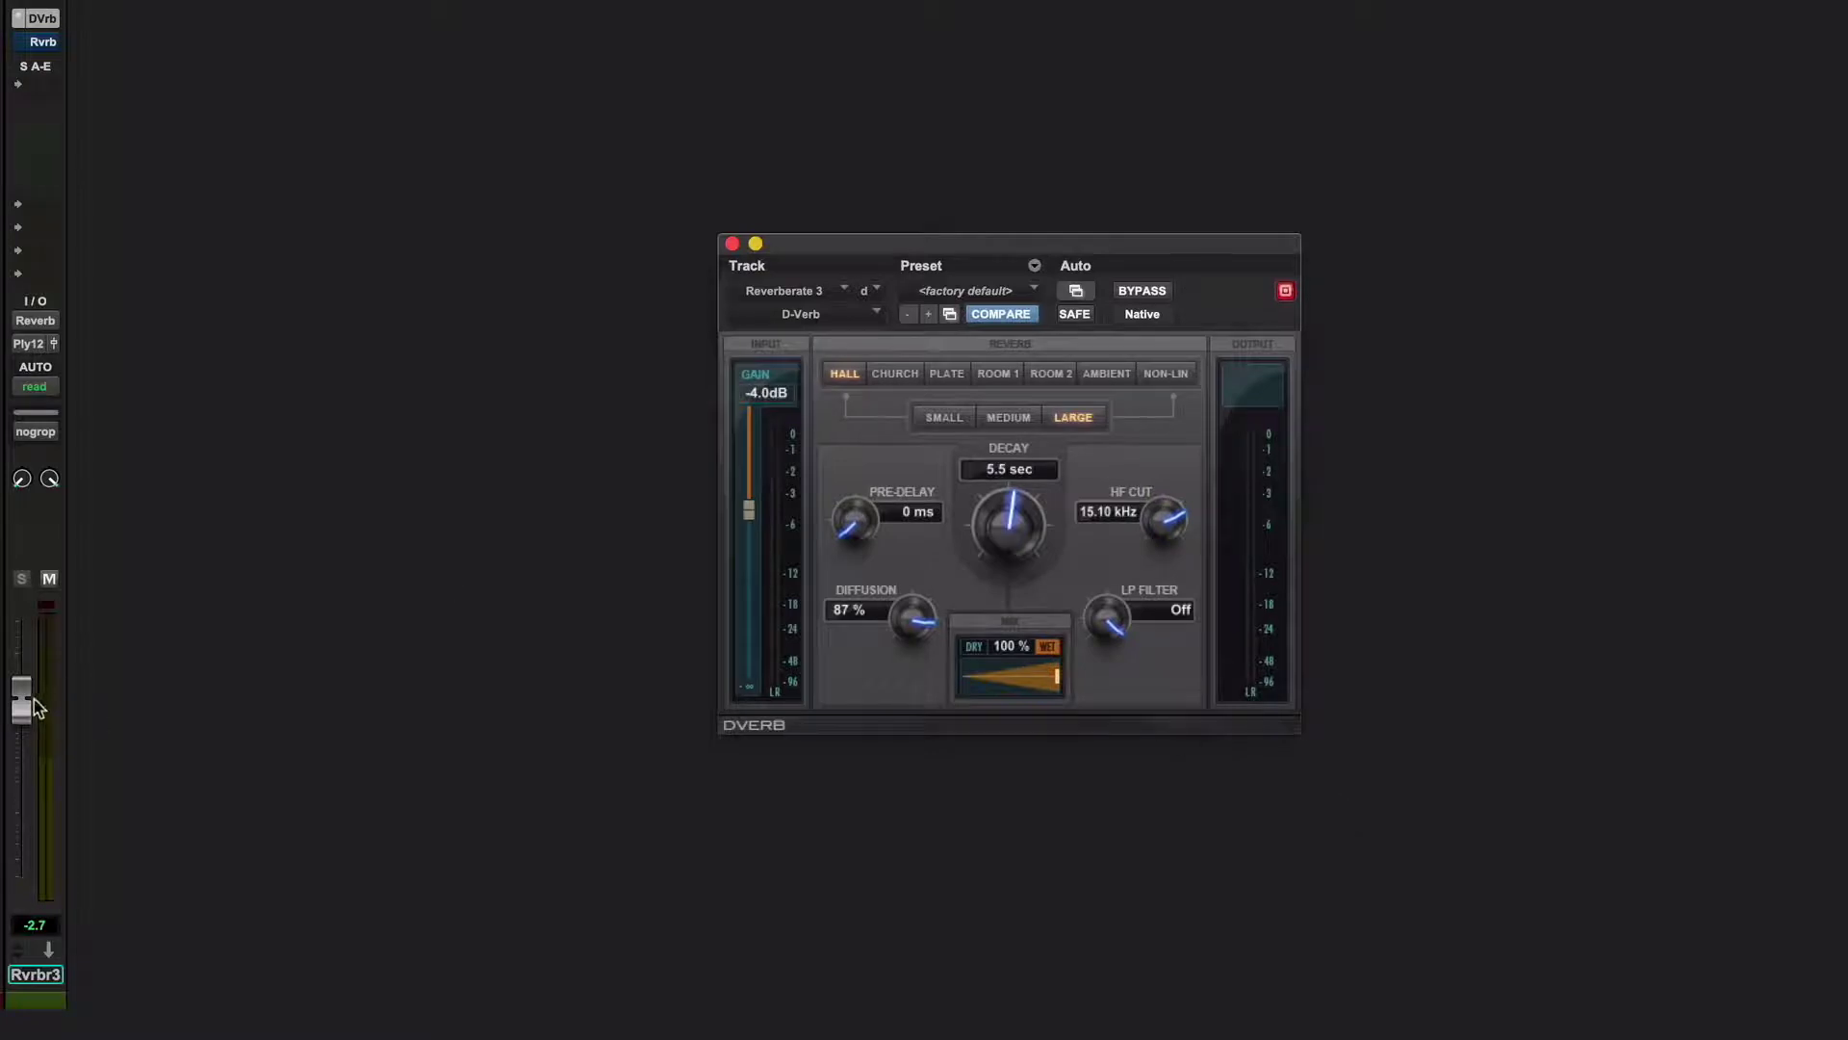
drag(31, 697, 46, 607)
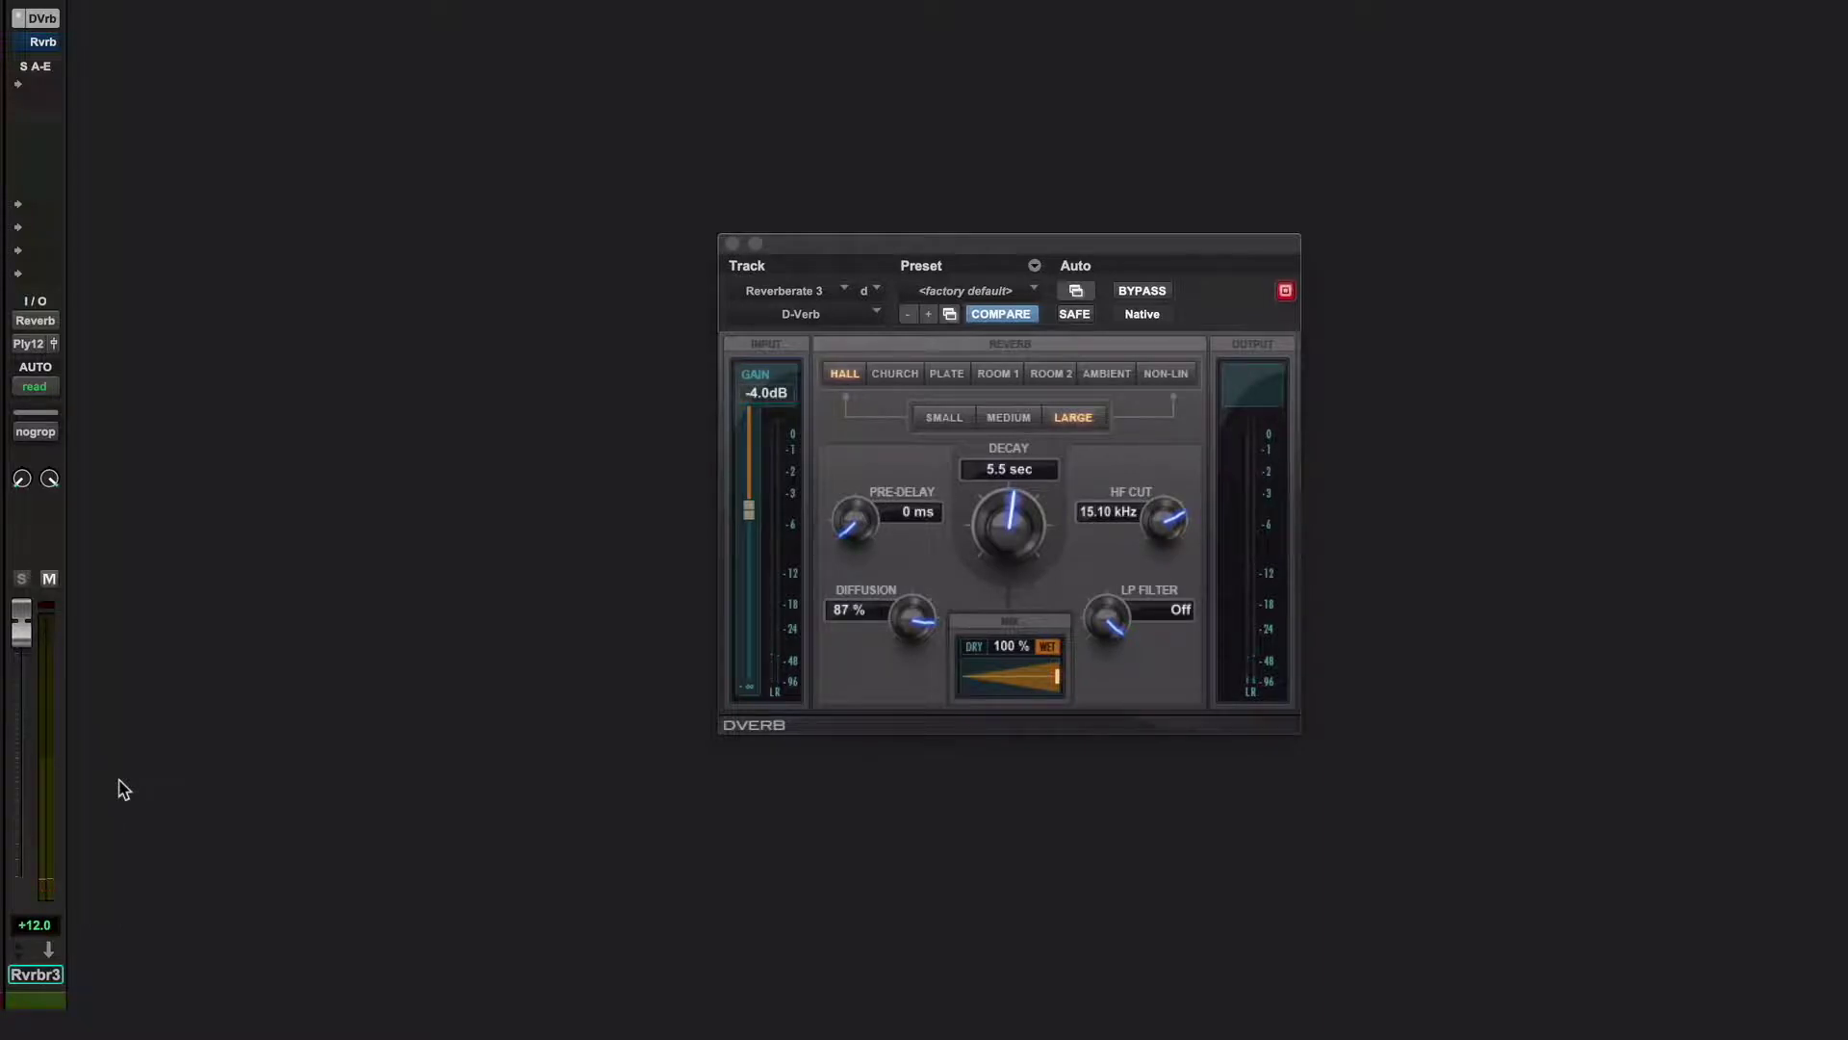
drag(25, 635, 27, 706)
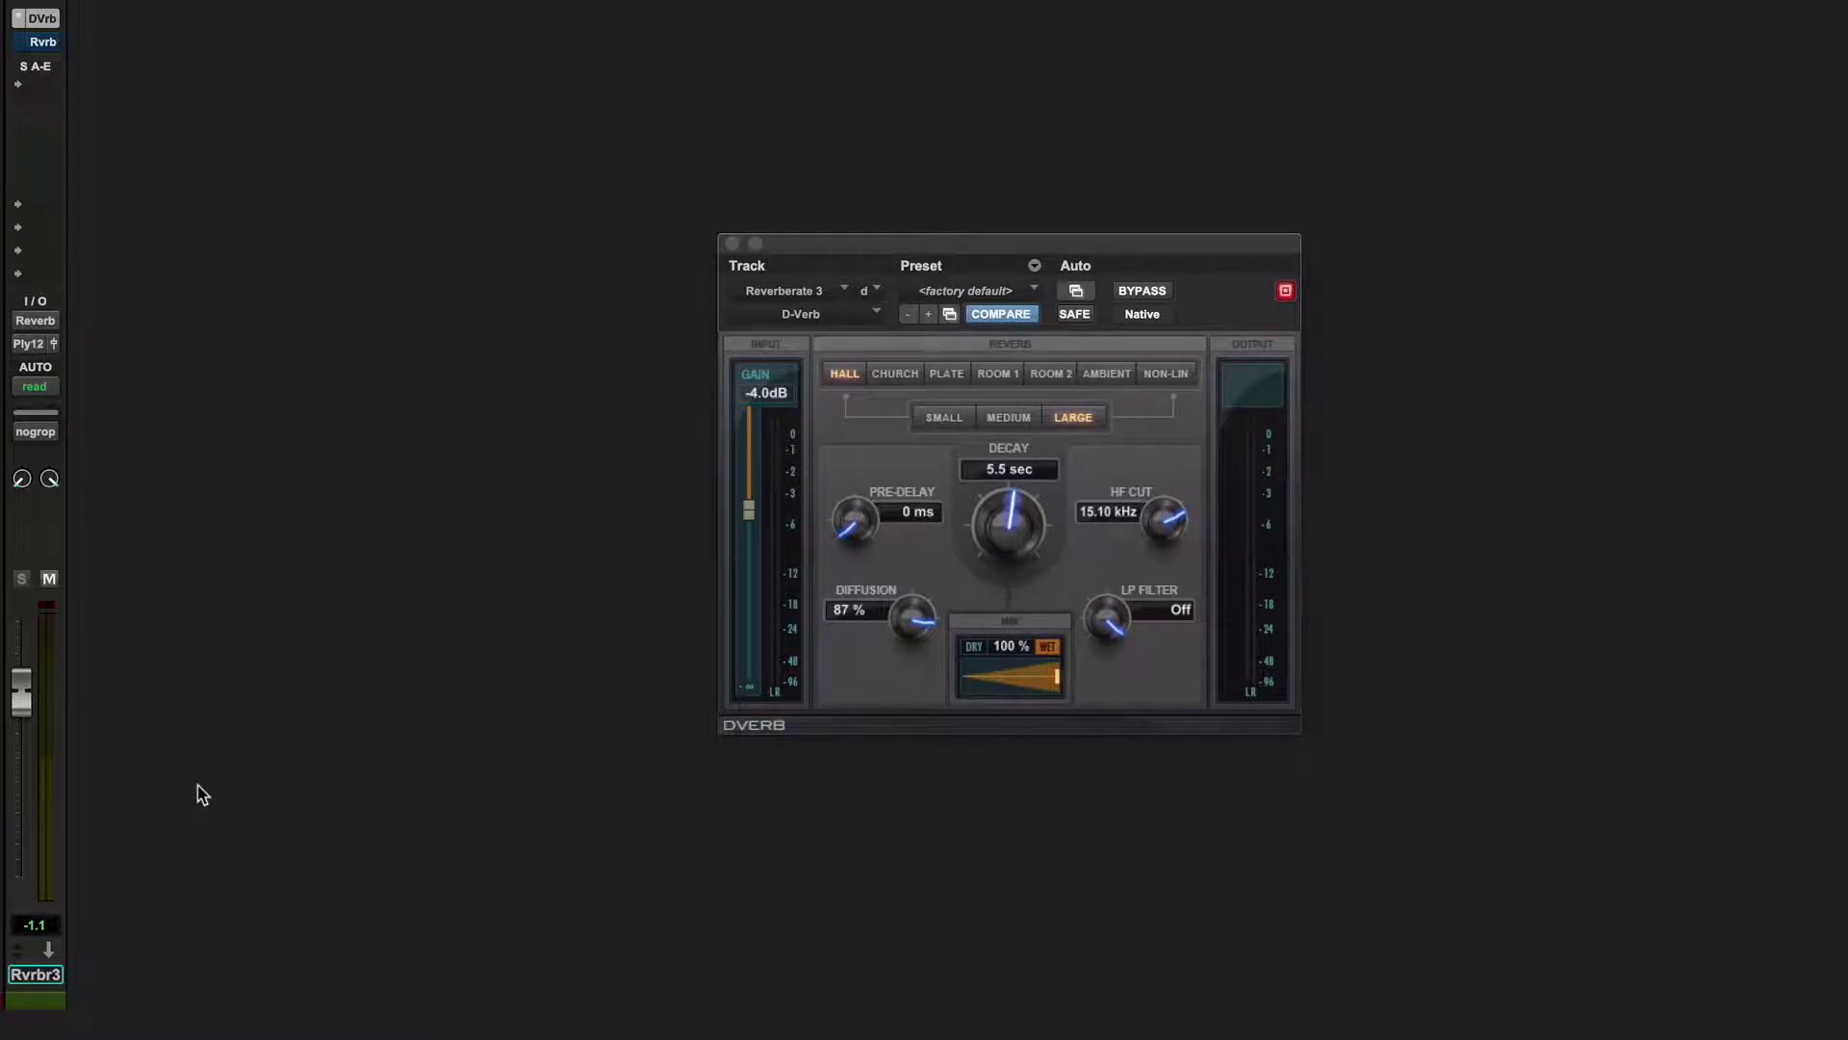
click(1141, 293)
Step: Open the Reverberate insert's Split Mod settings and set the split point to 357 ms
click(42, 52)
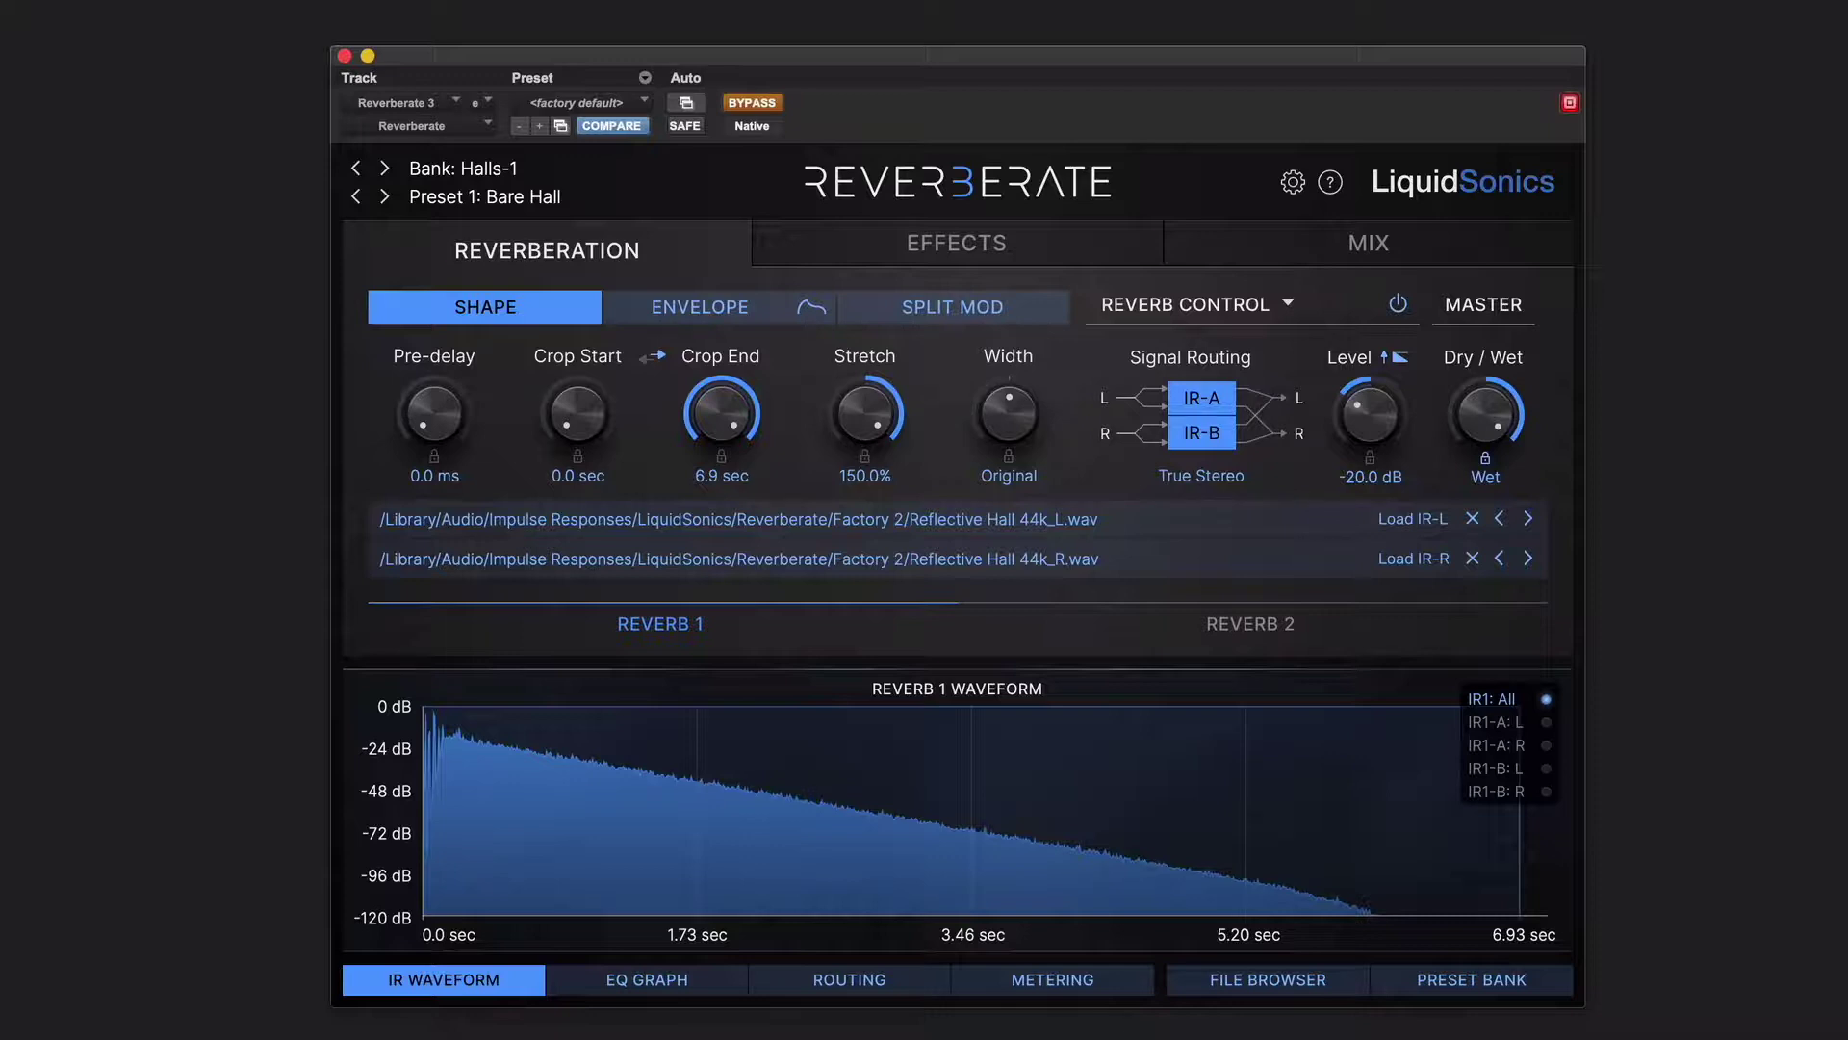
click(968, 308)
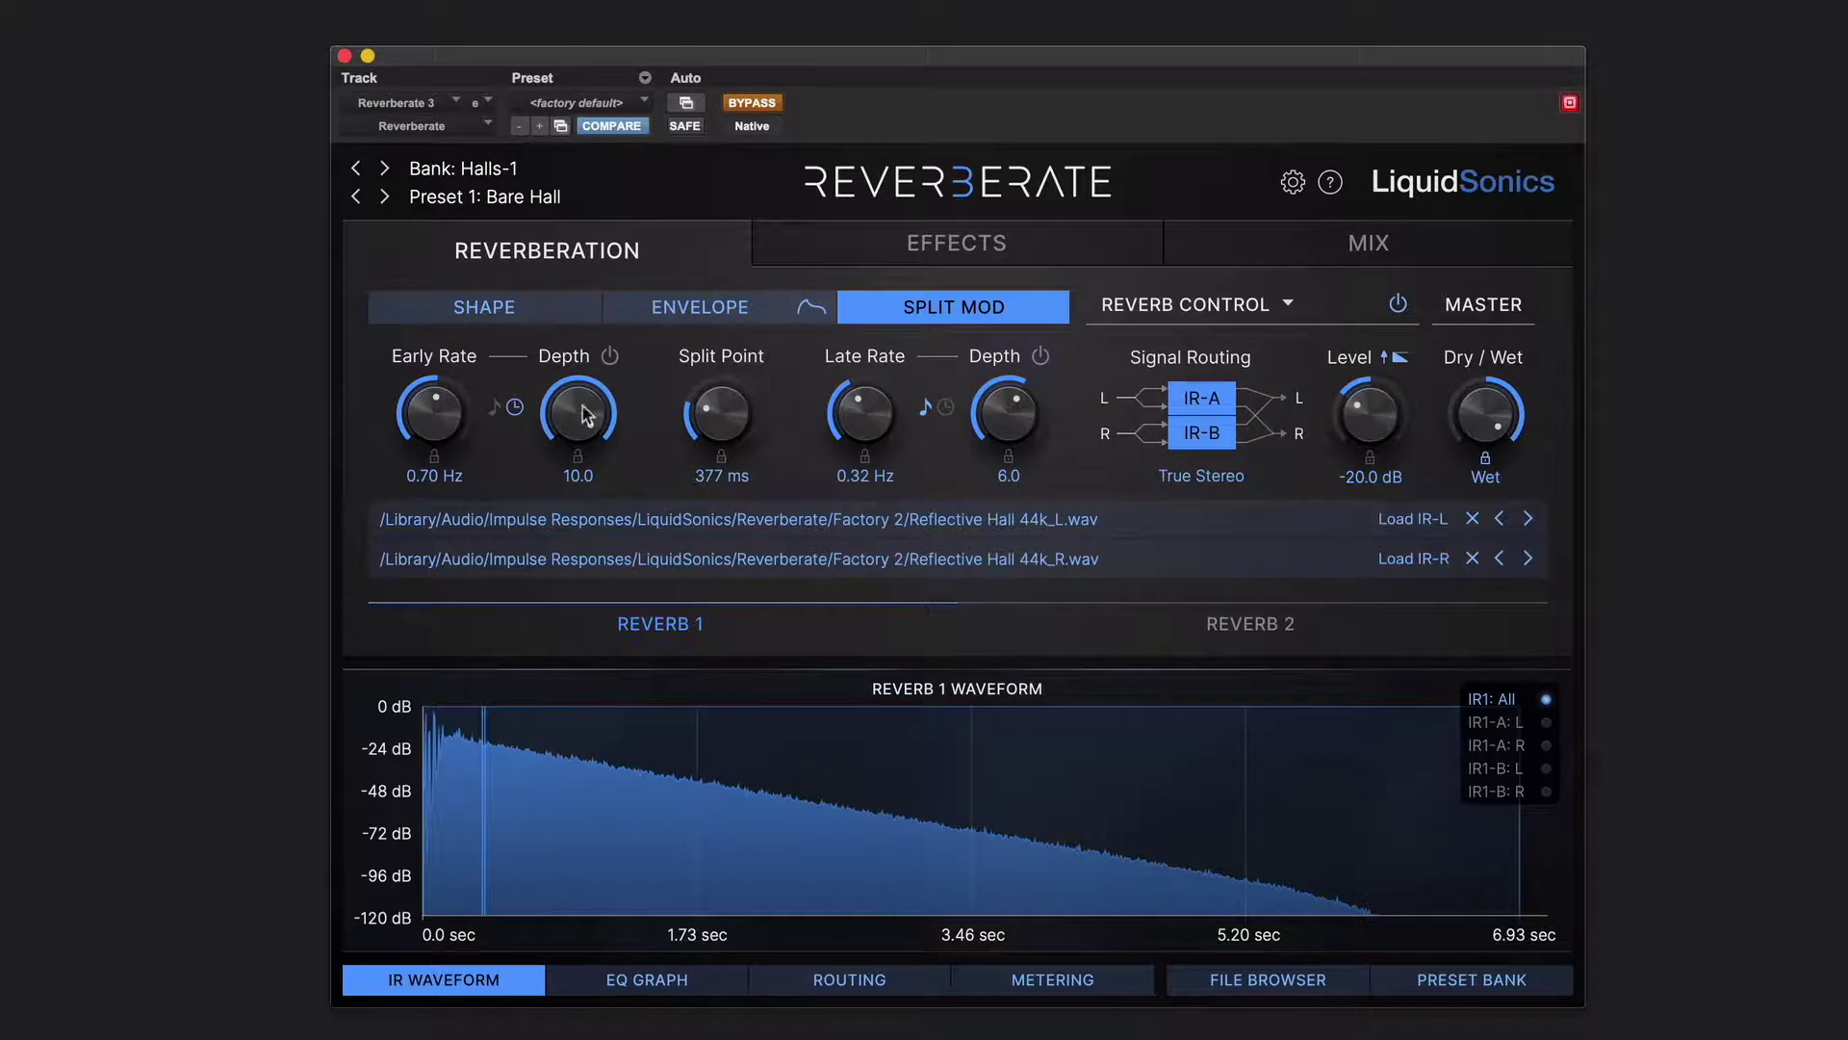
mouse_move(724, 424)
mouse_down()
mouse_move(726, 380)
mouse_move(730, 454)
mouse_move(727, 426)
mouse_up()
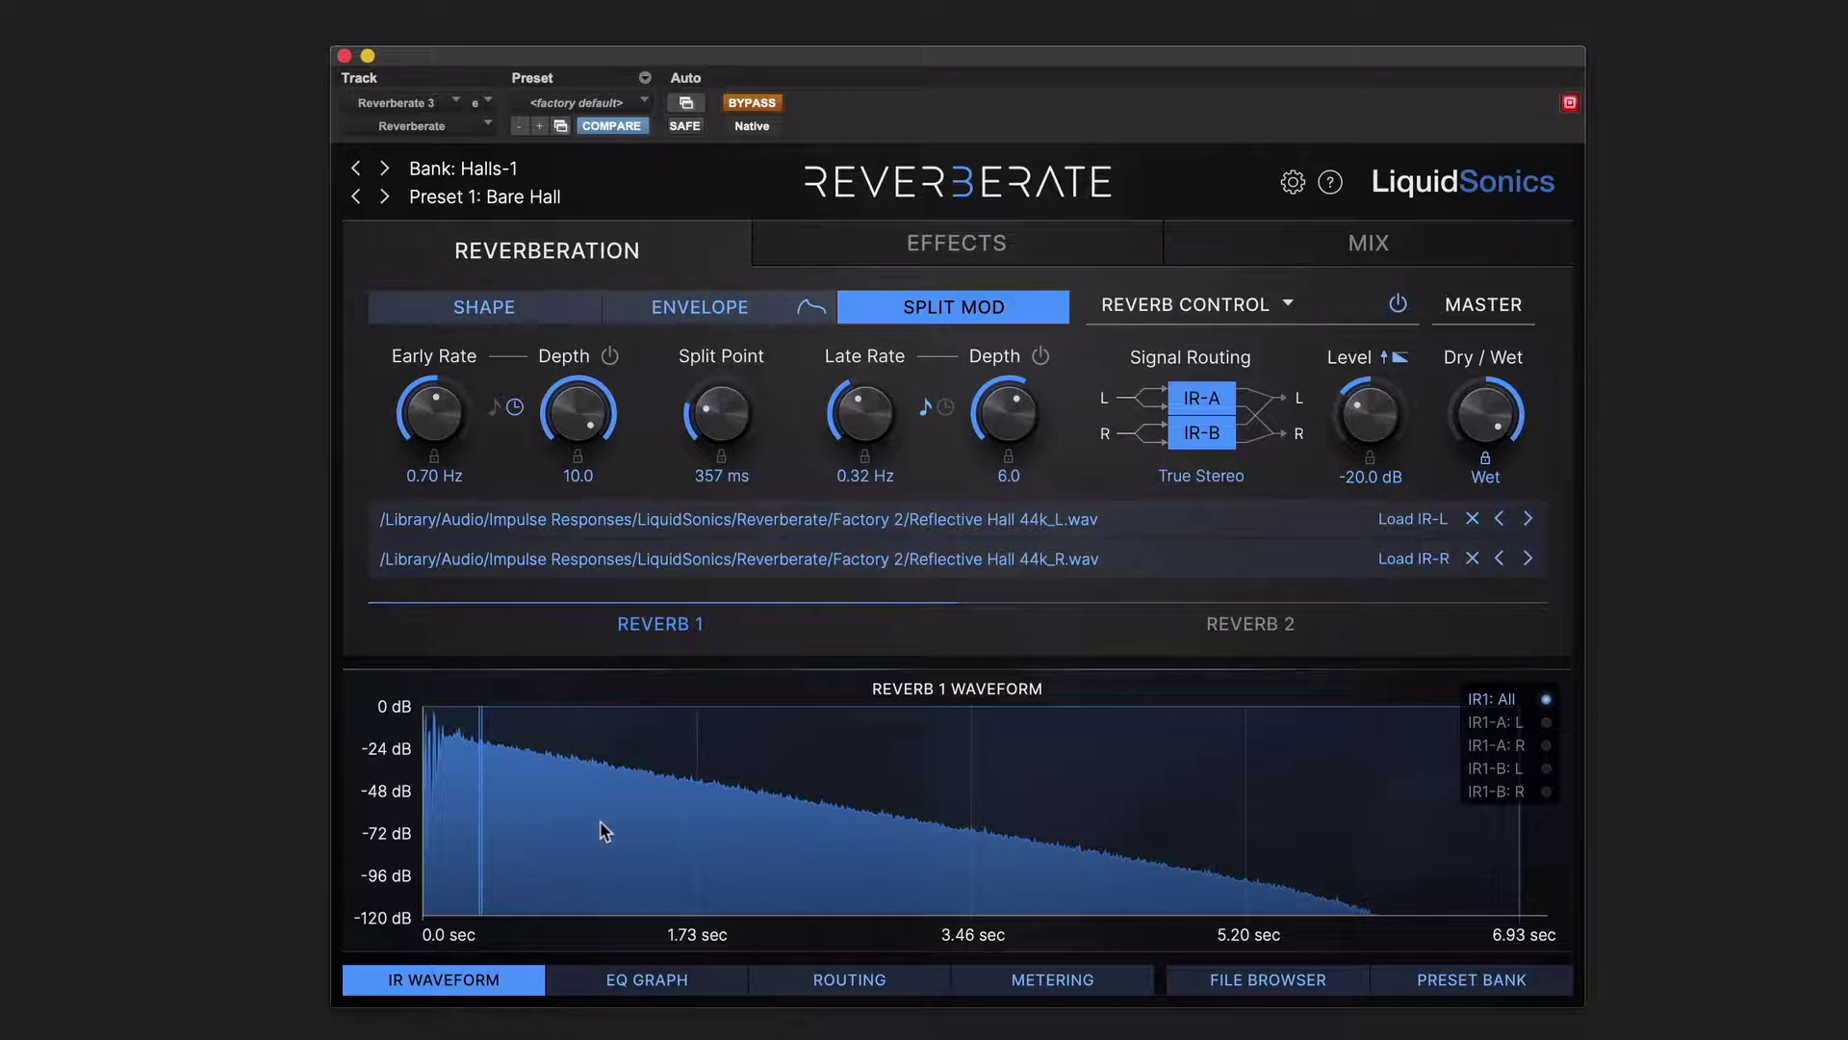
Step: Take Reverberate out of bypass, enable the late modulation, and set its depth to 10.0
click(758, 104)
click(498, 412)
click(515, 408)
click(1039, 357)
drag(1022, 438, 1013, 325)
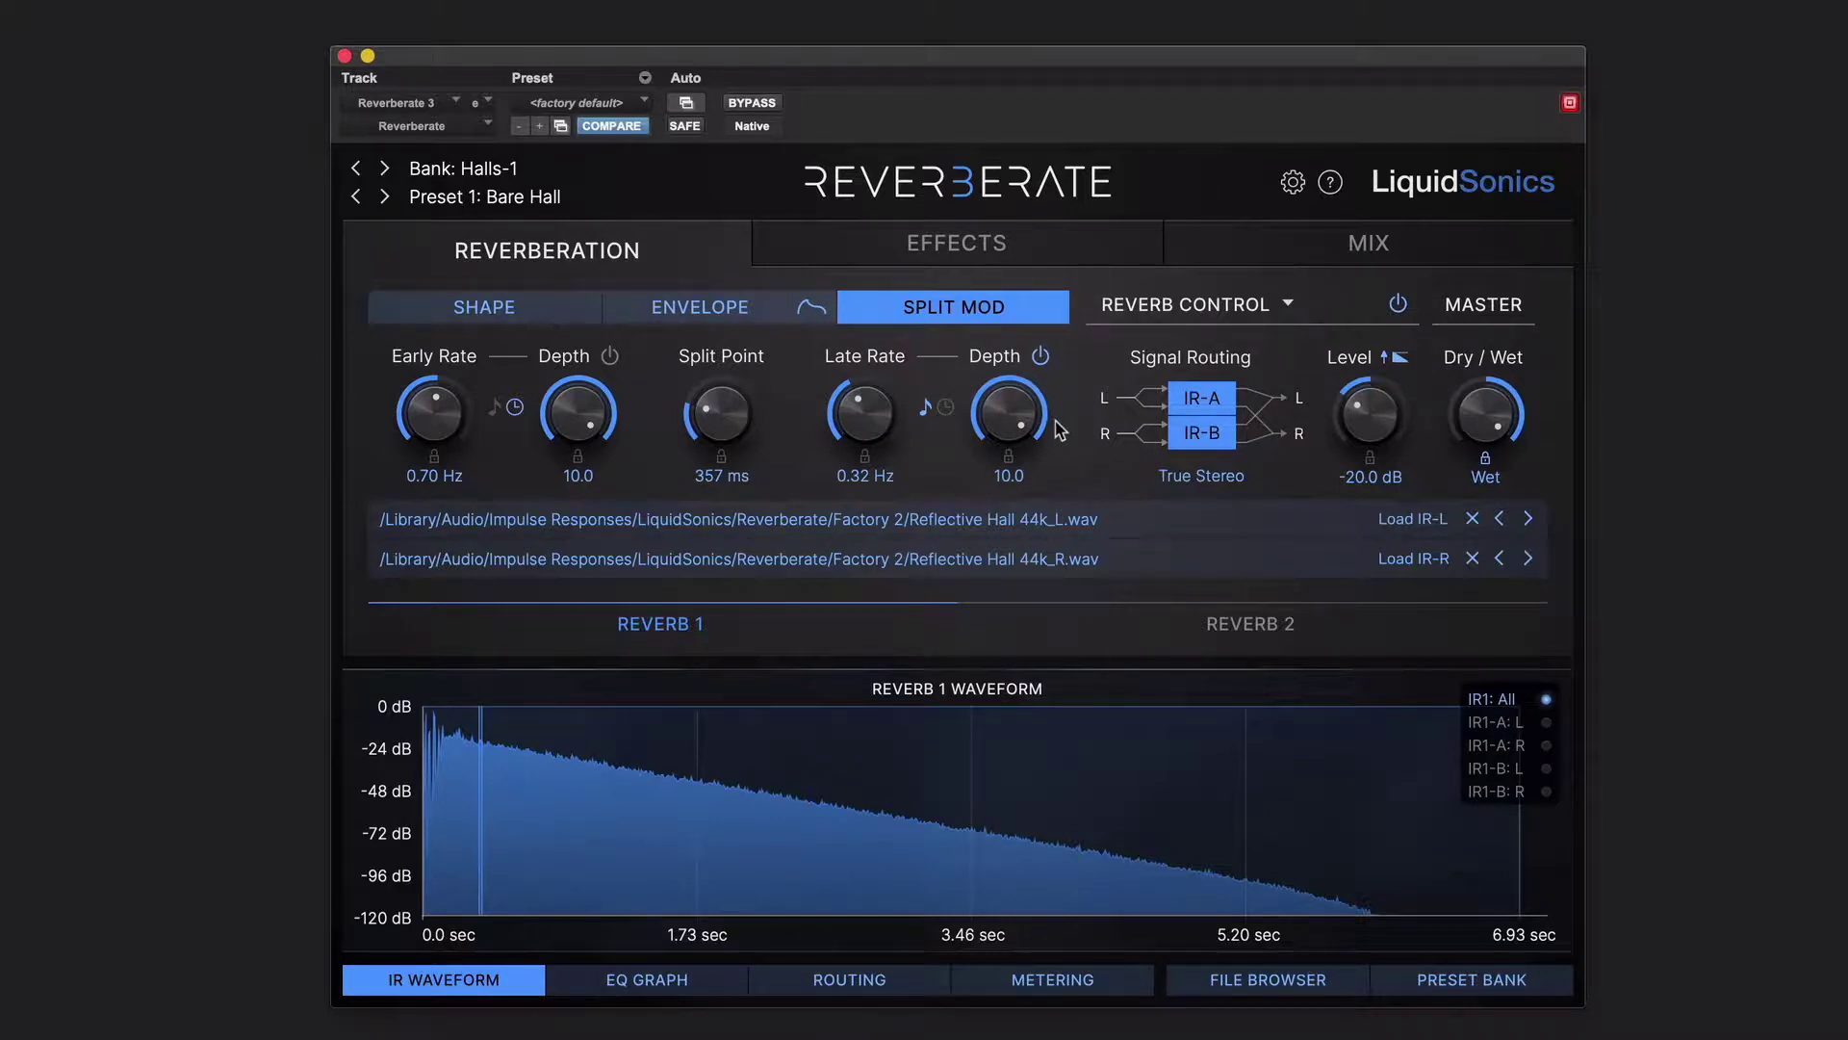
Step: Try the late modulation rate at 20.00 Hz and bring it down to 0.43 Hz
drag(869, 422, 866, 289)
drag(870, 423, 864, 323)
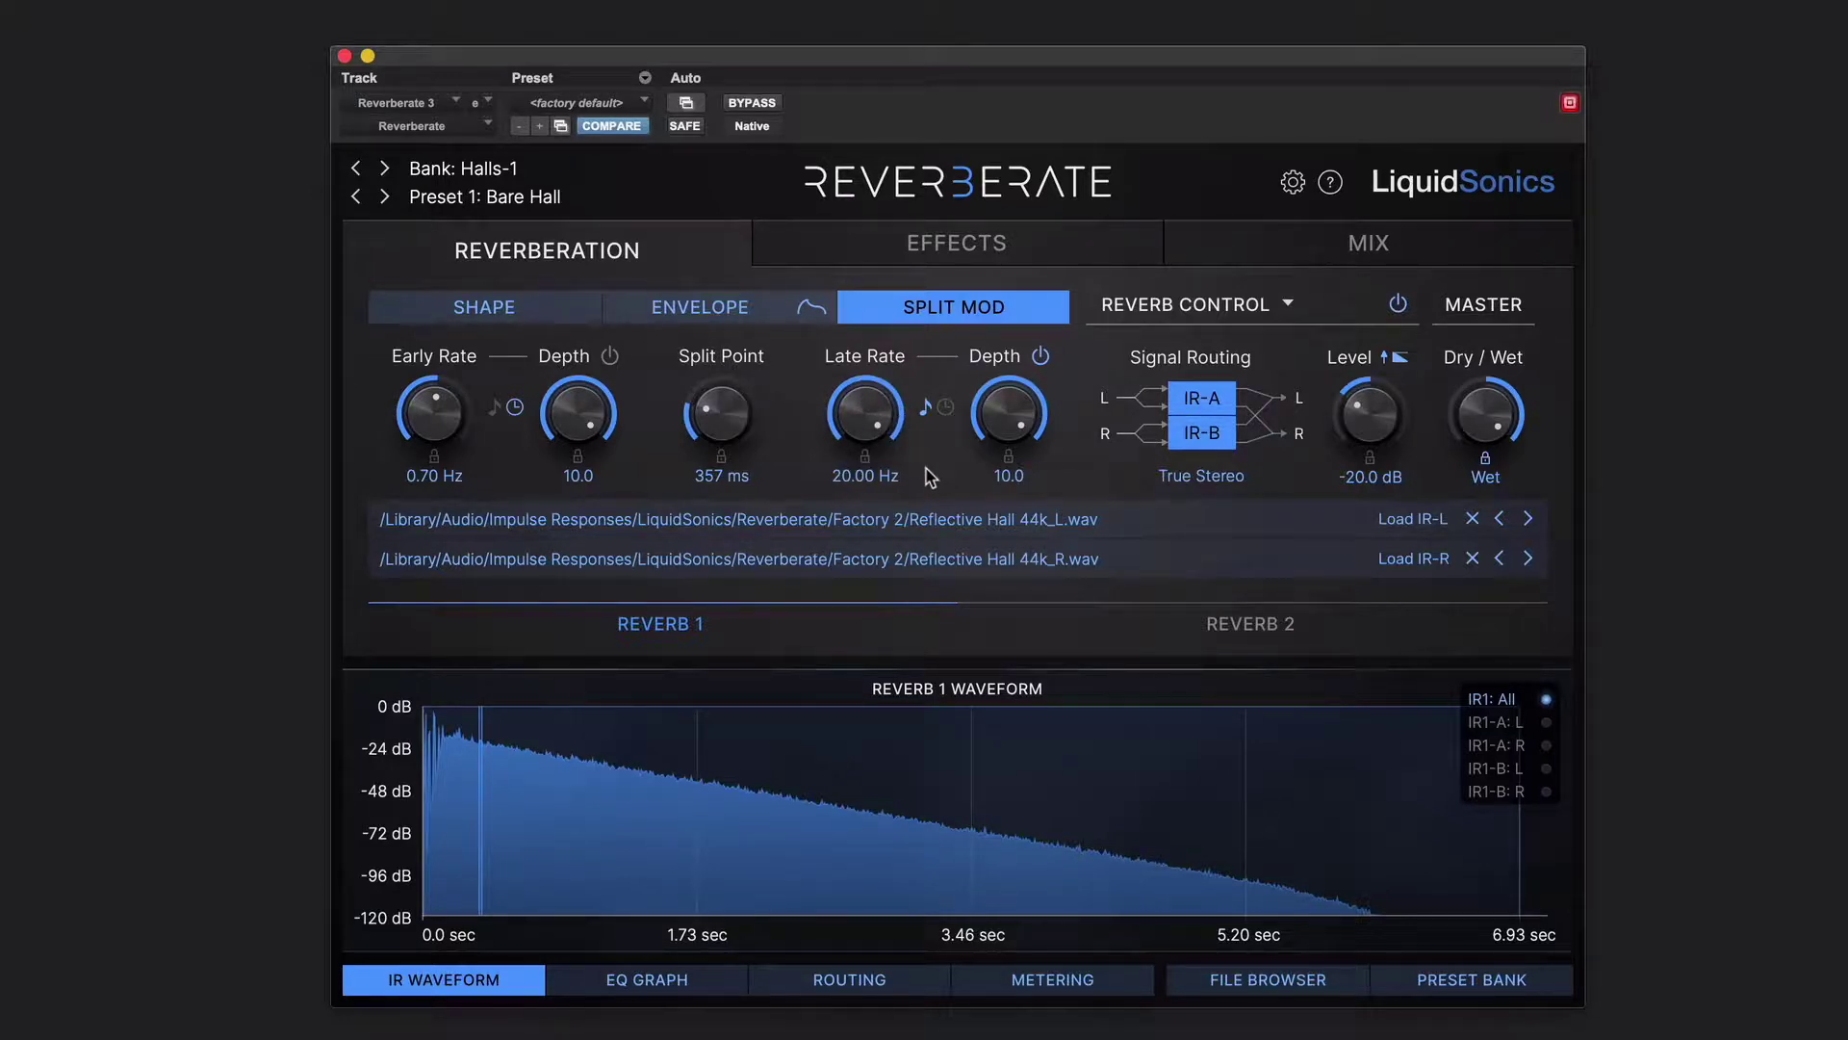
drag(886, 425, 893, 520)
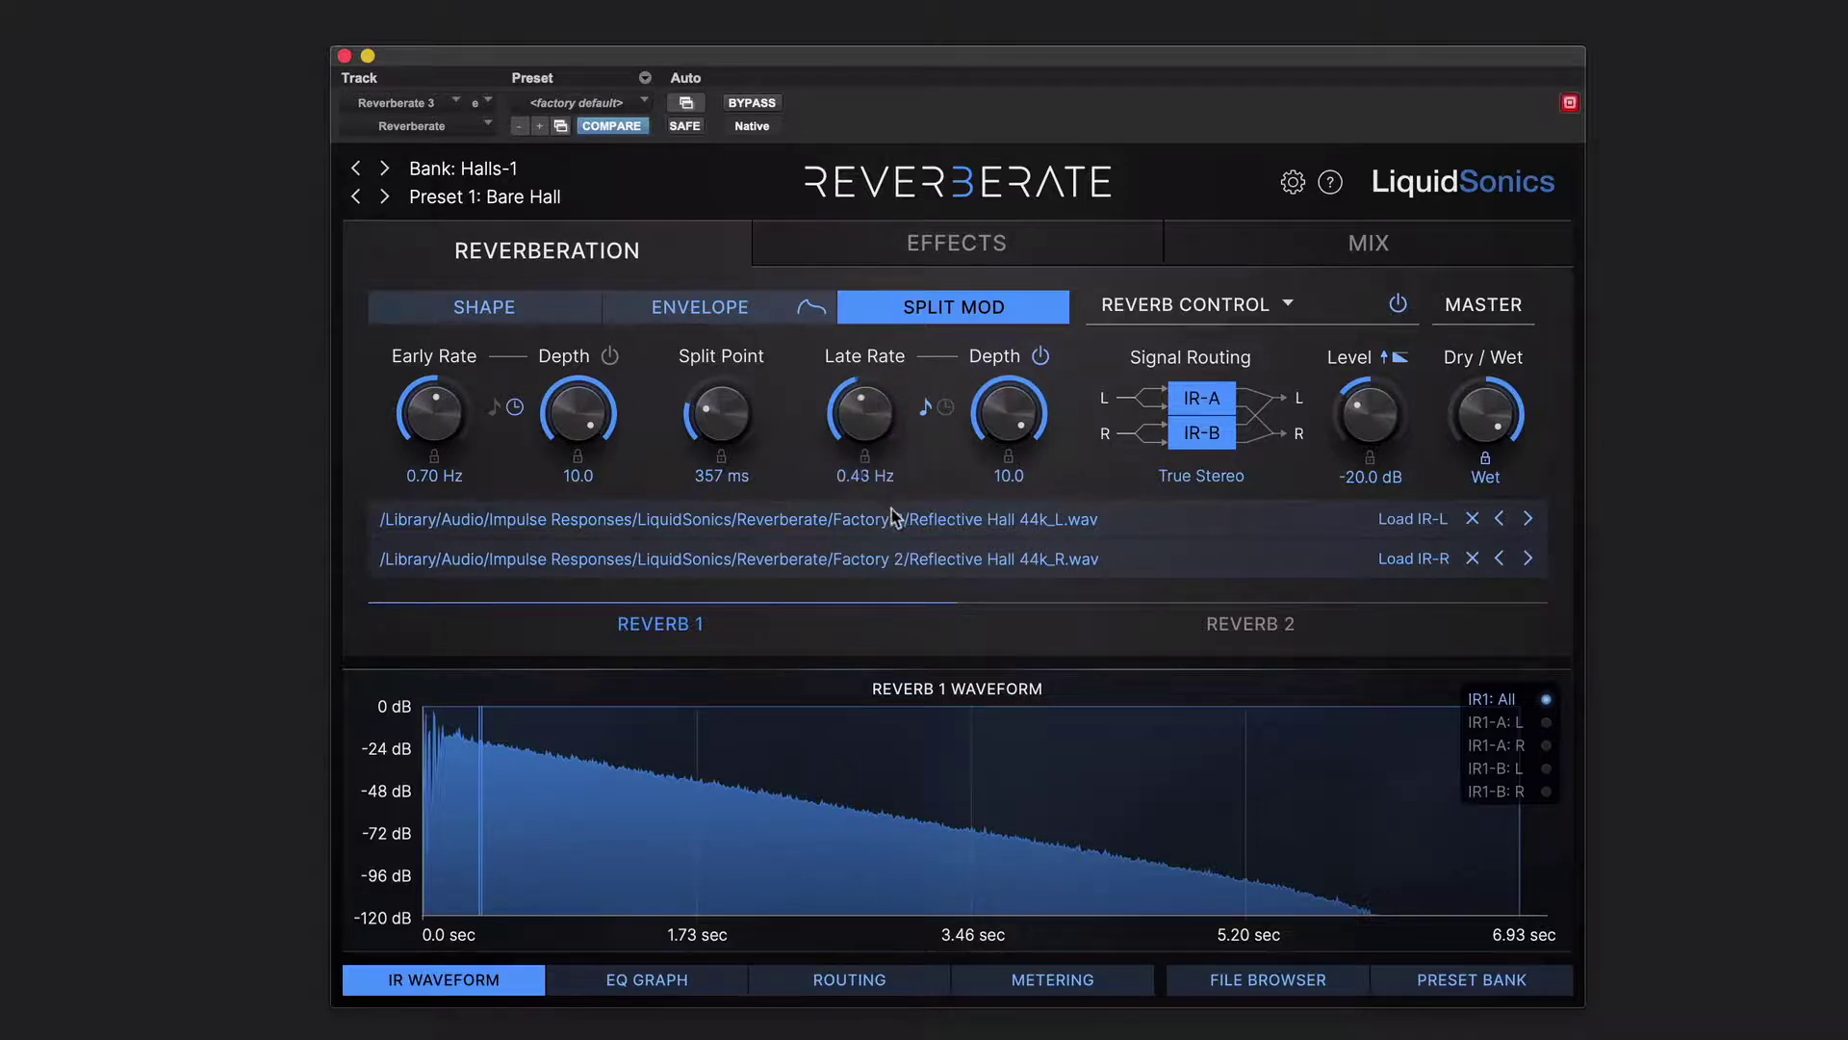
Step: Reduce the late modulation depth to 4.5 and the early depth to 7.5, and adjust the early rate
drag(1017, 445, 1019, 575)
drag(1019, 432, 1011, 469)
drag(577, 416, 587, 503)
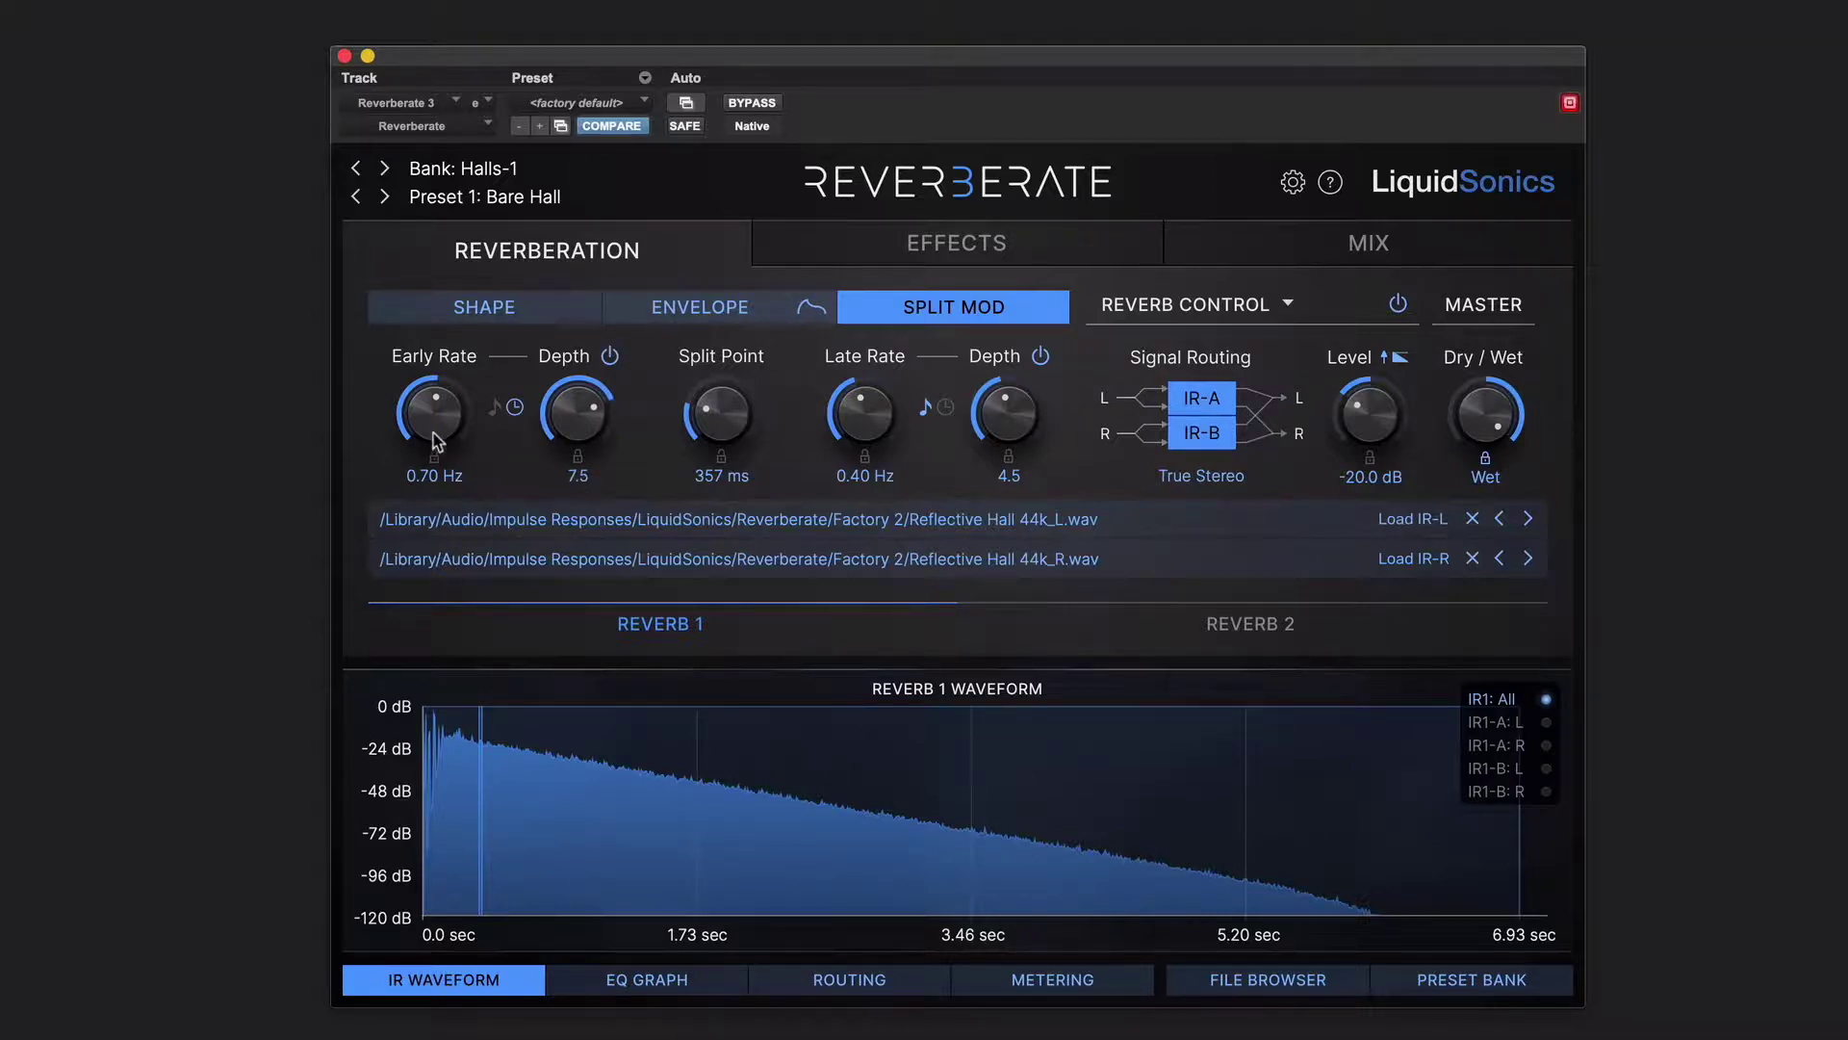
drag(432, 430, 515, 463)
Step: Enable Reverb 1's left and right delays and set their modulation rates to 2.26 Hz and 4.13 Hz
click(970, 245)
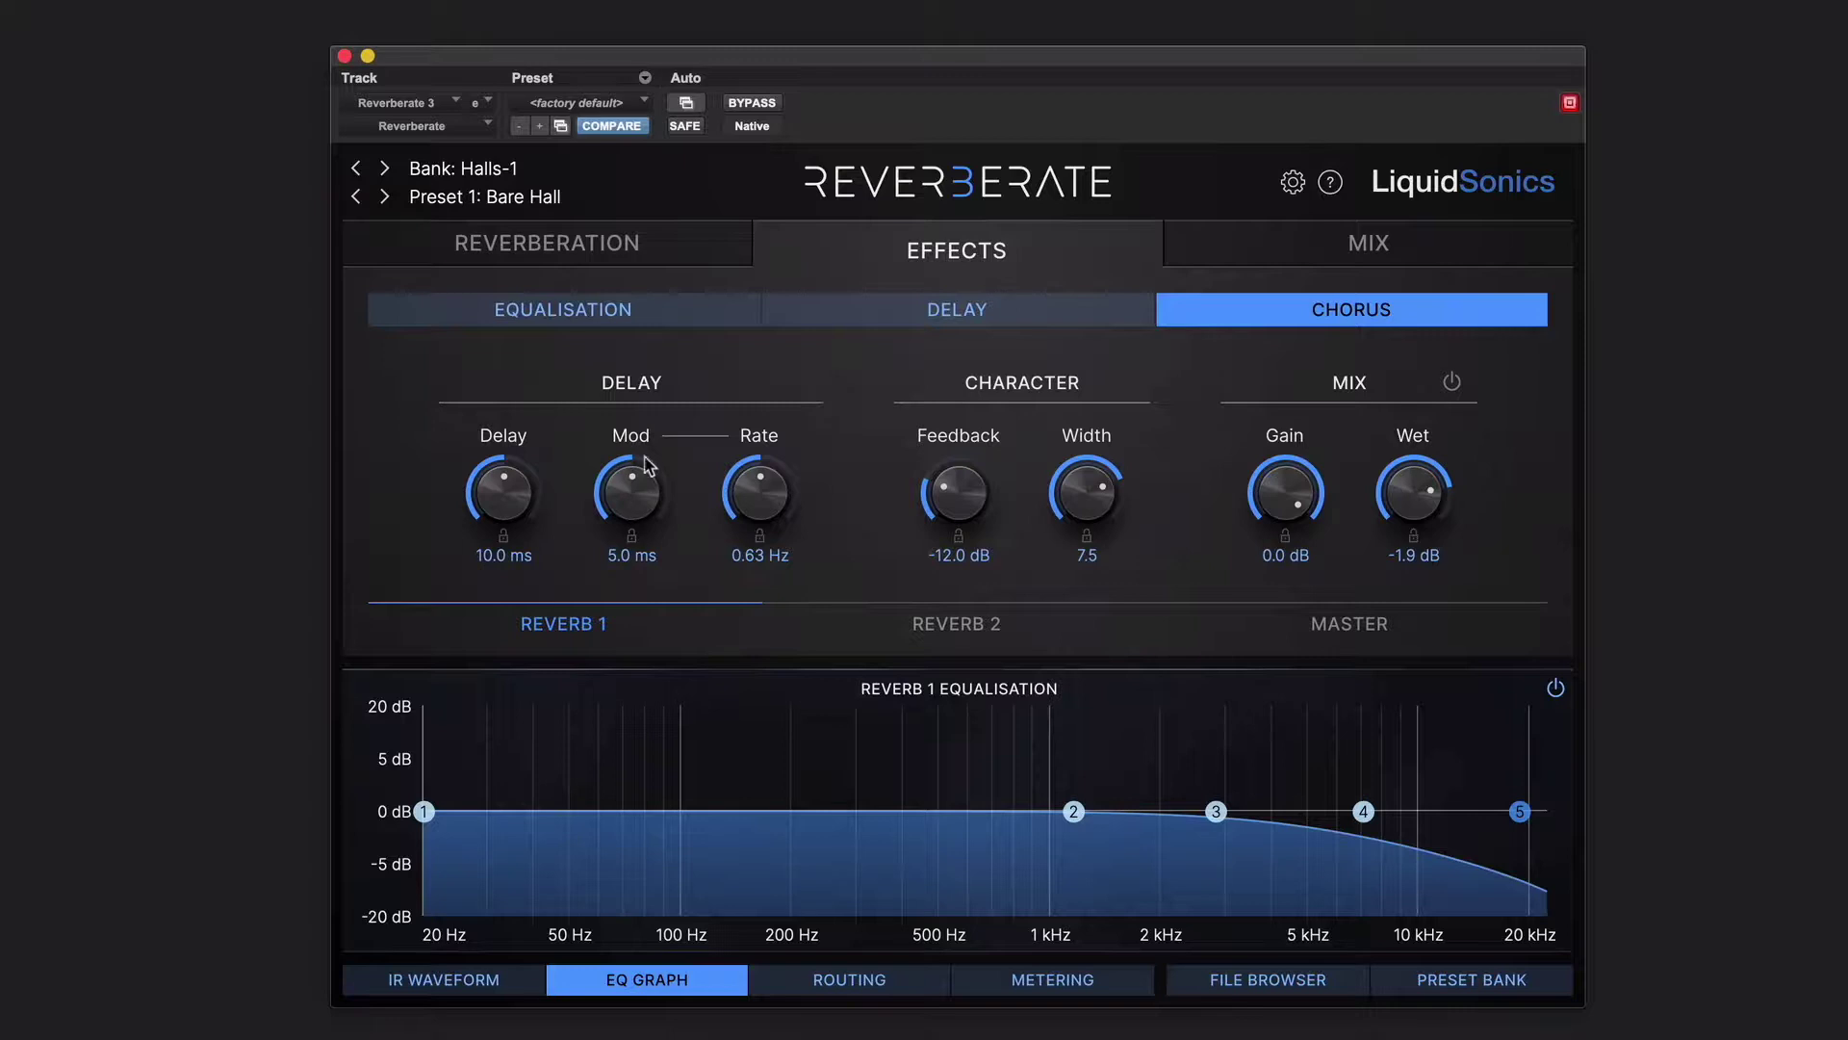
click(958, 309)
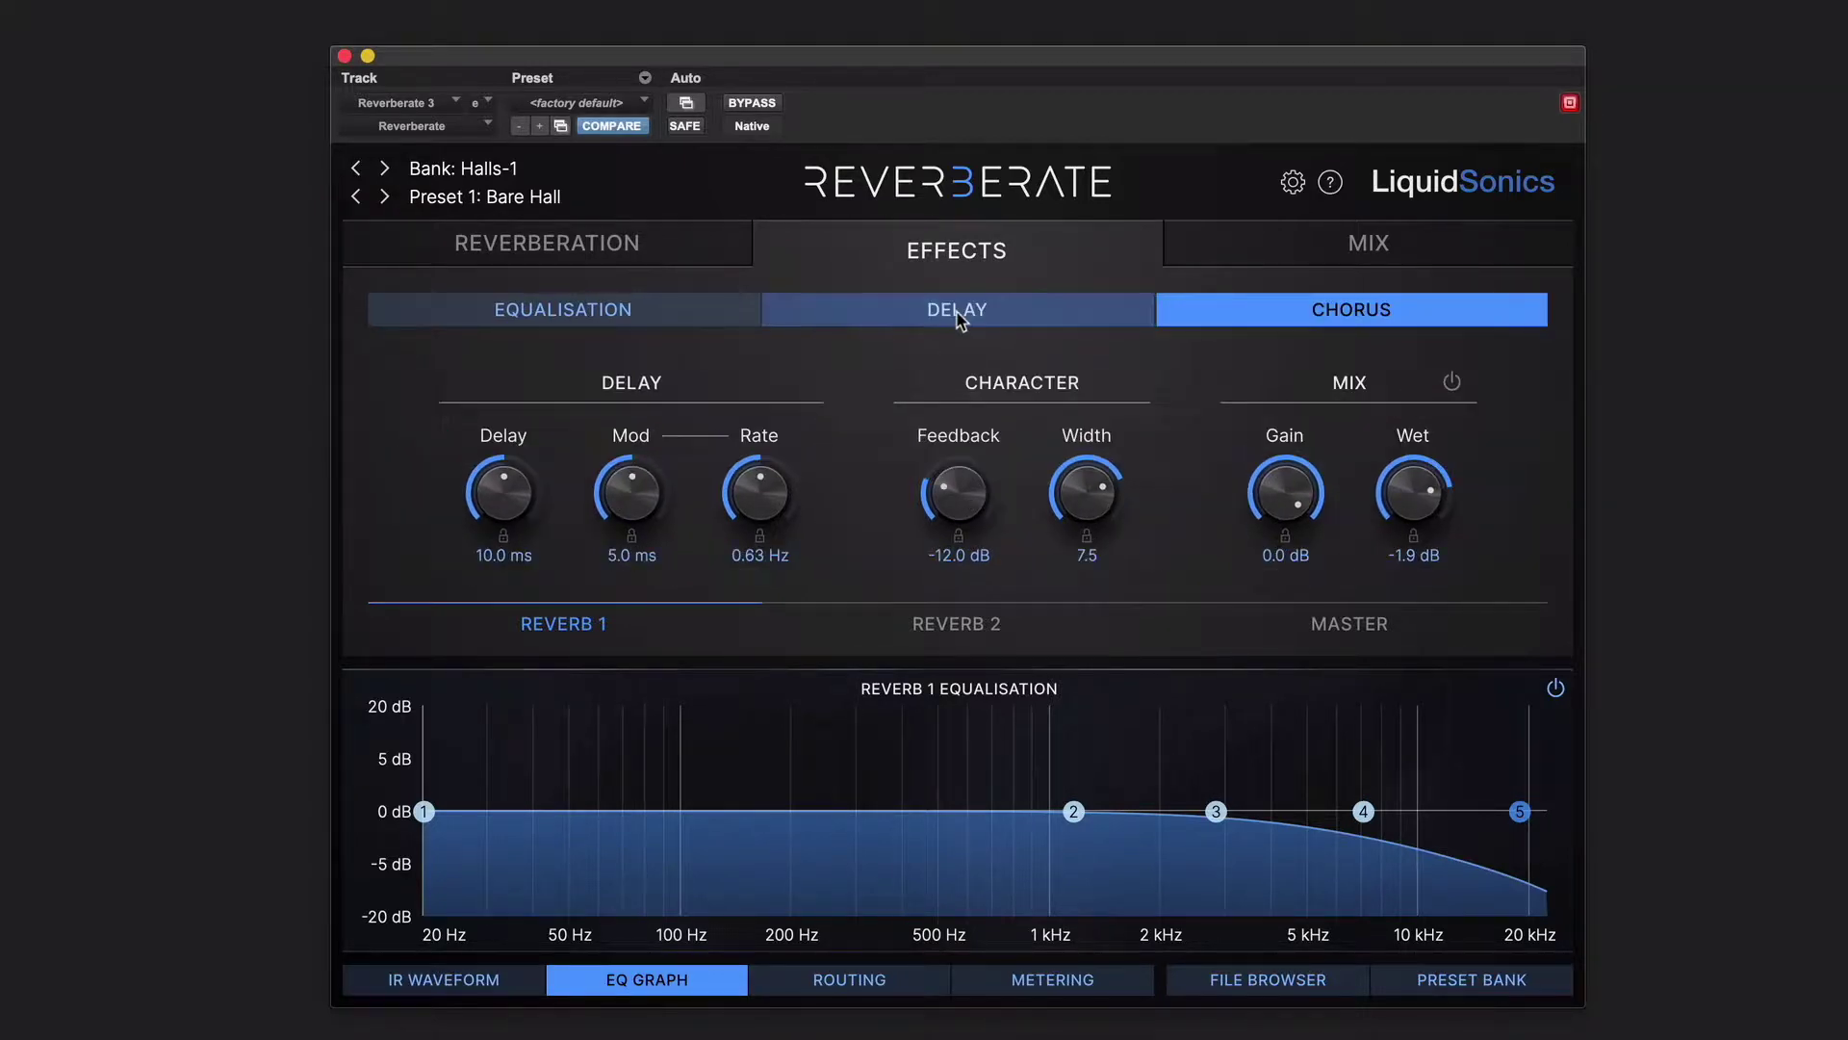
click(958, 309)
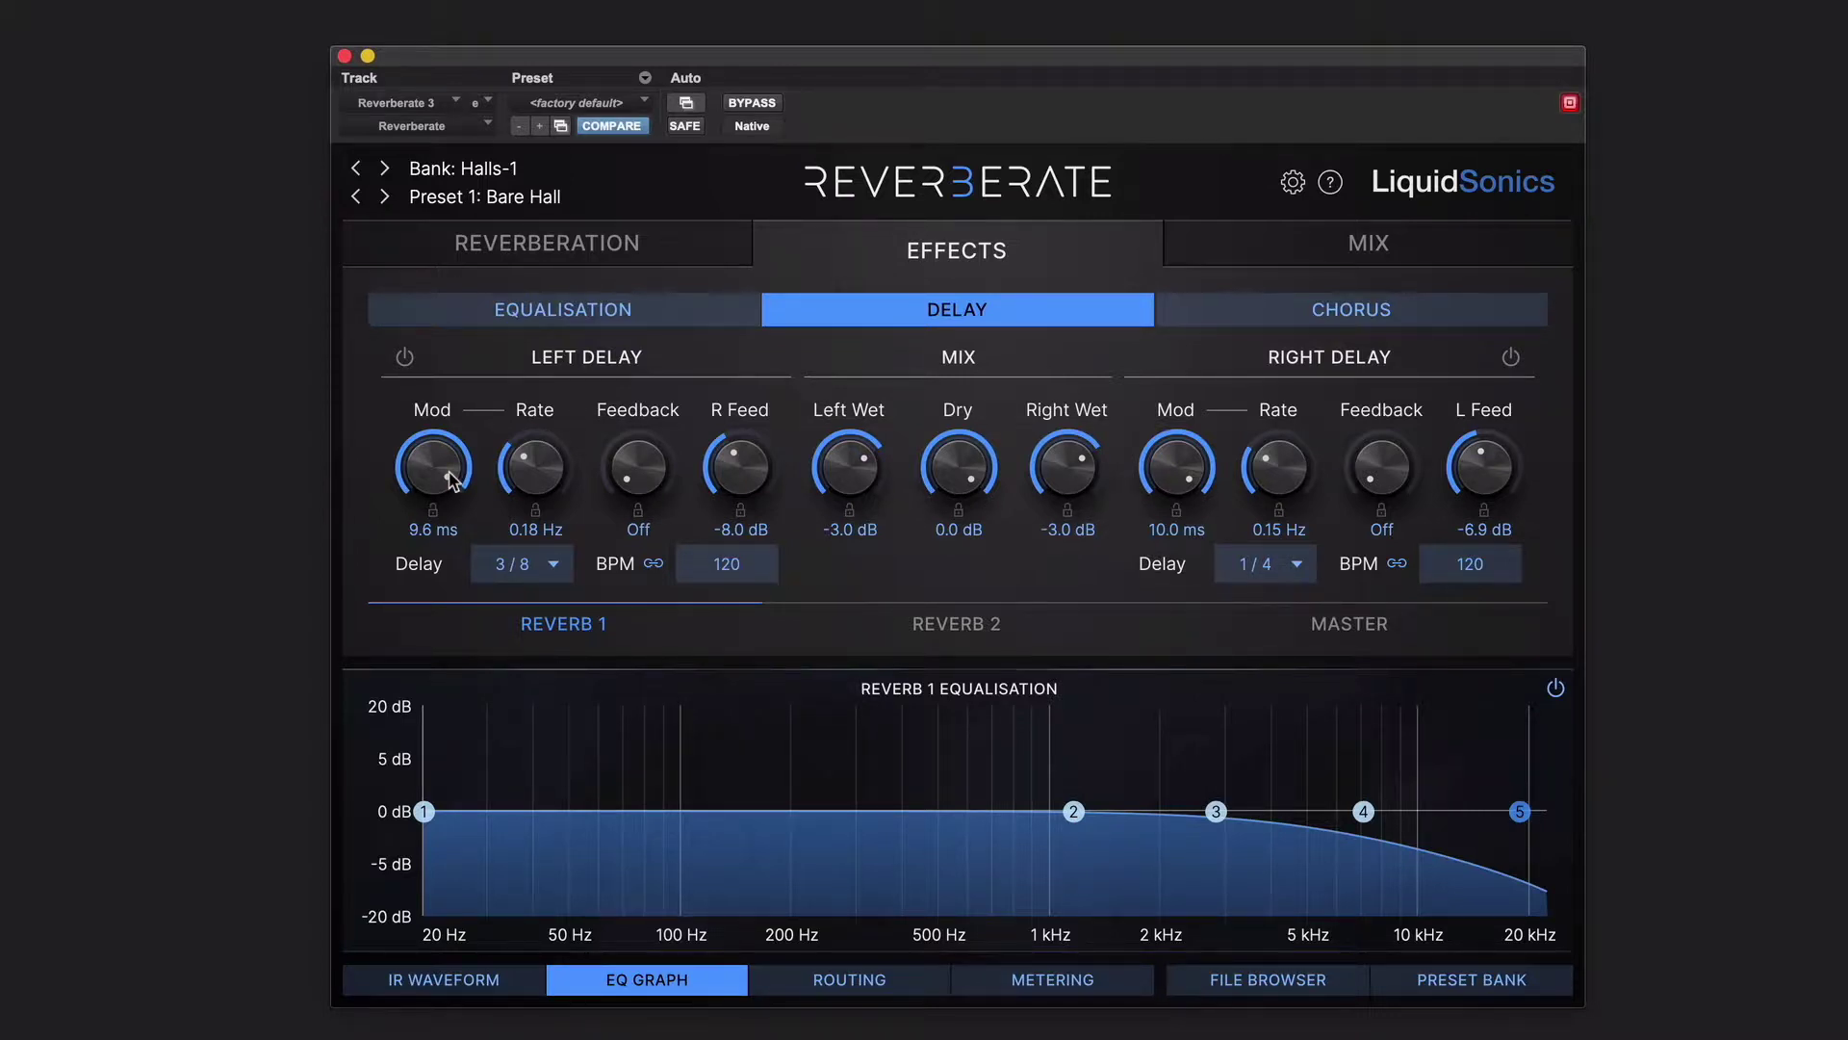
click(404, 357)
click(1510, 357)
drag(529, 491, 548, 377)
drag(1287, 488, 1279, 321)
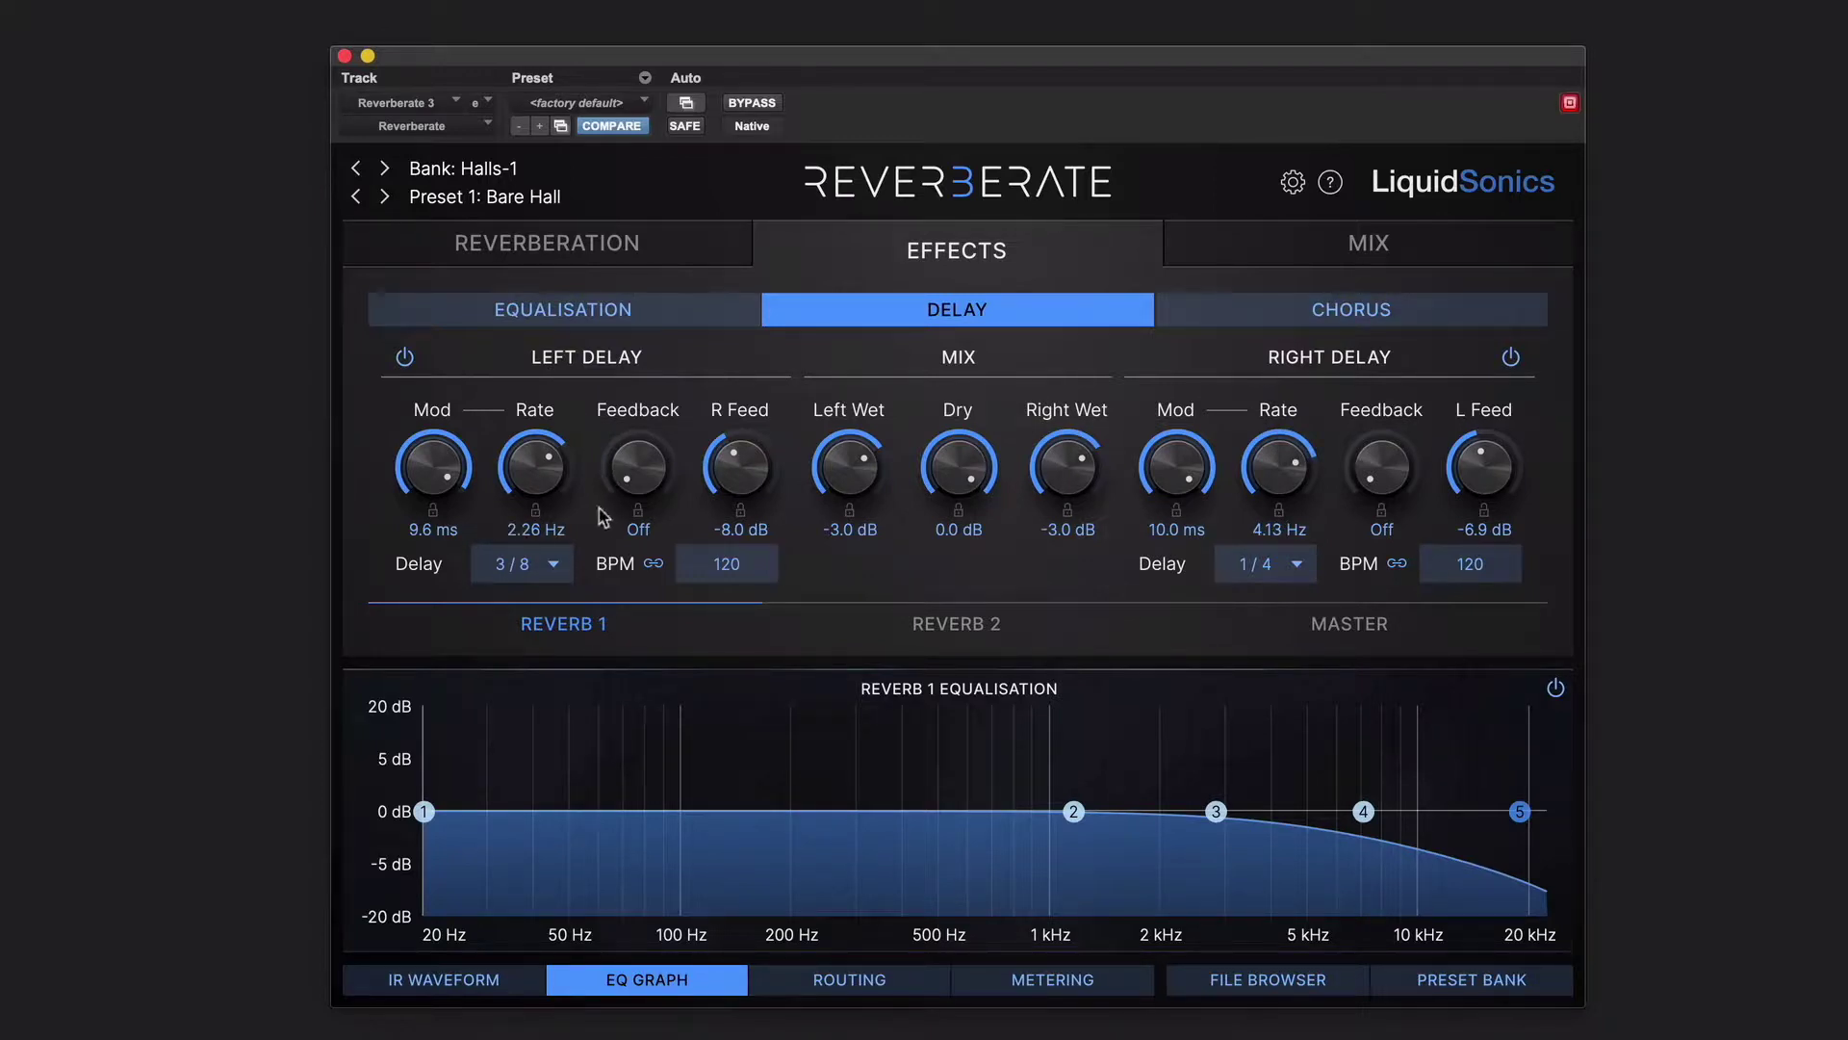
Step: Try delay feedback of -5.4 dB on the left and -6.2 dB on the right, and reset both to Off
drag(637, 472, 651, 314)
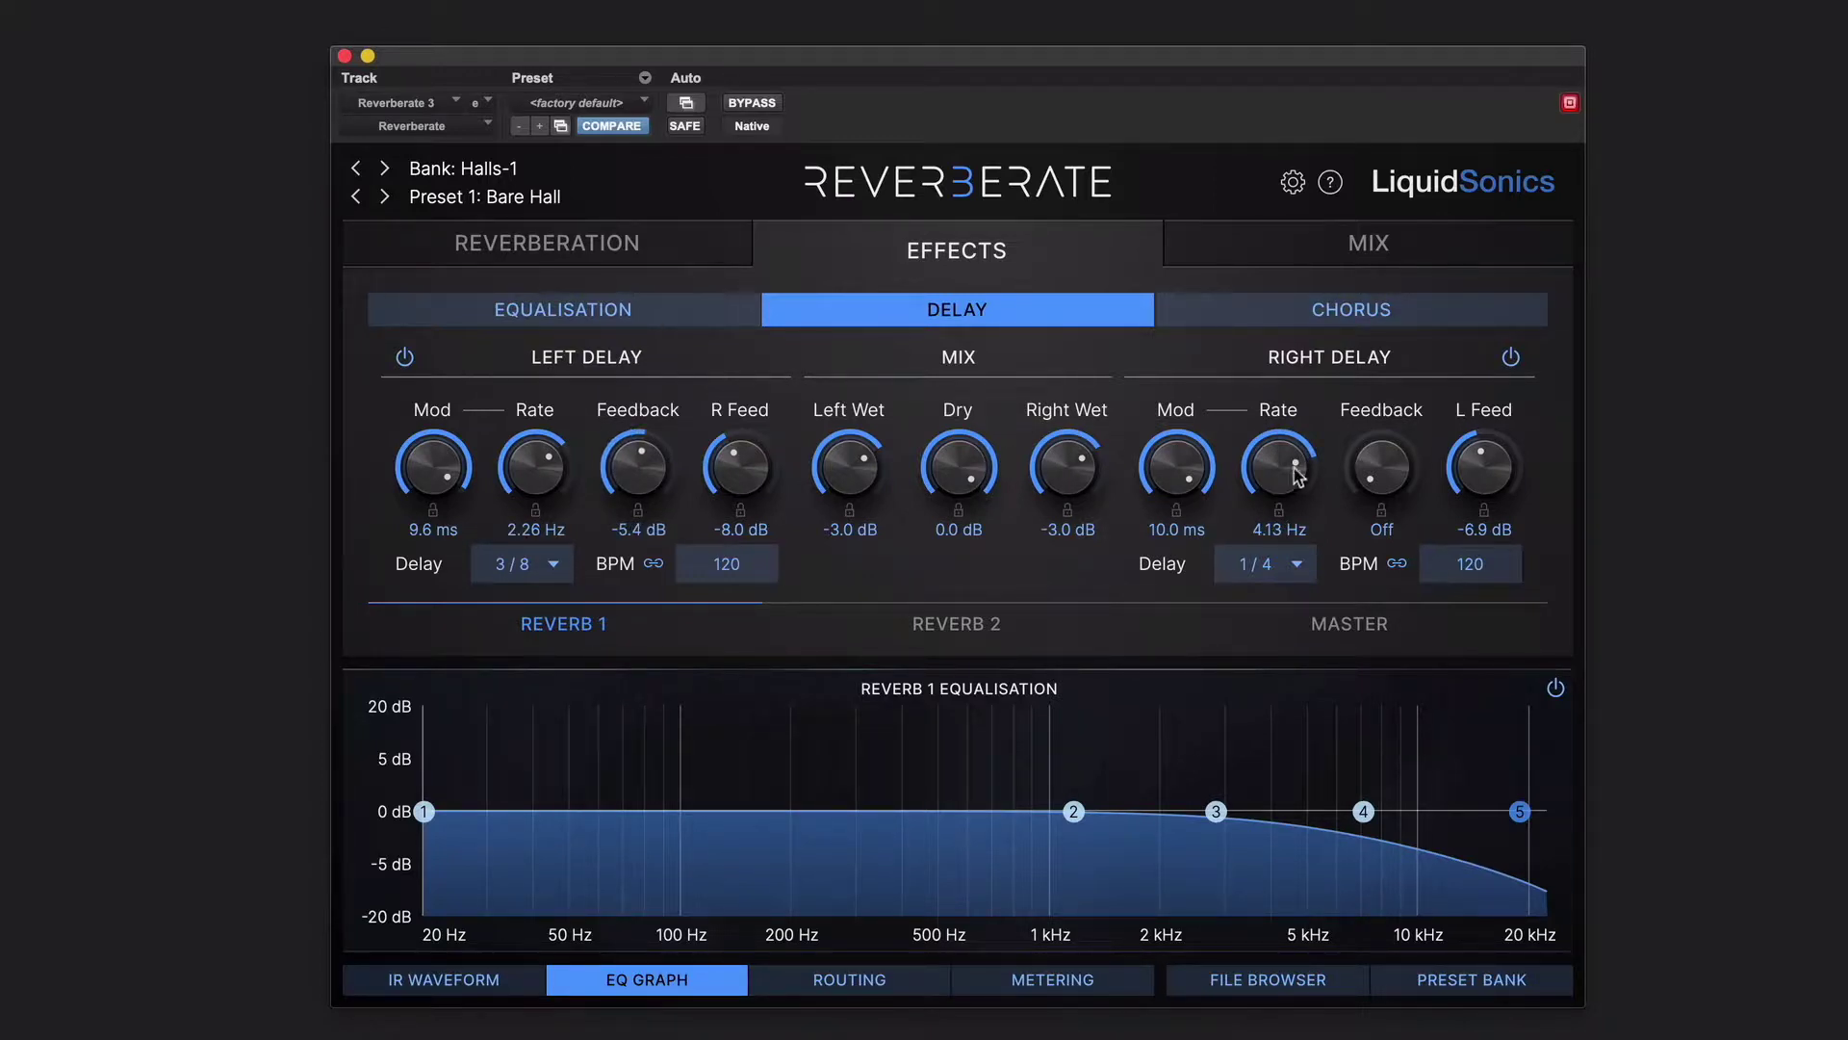
drag(1380, 469, 1386, 318)
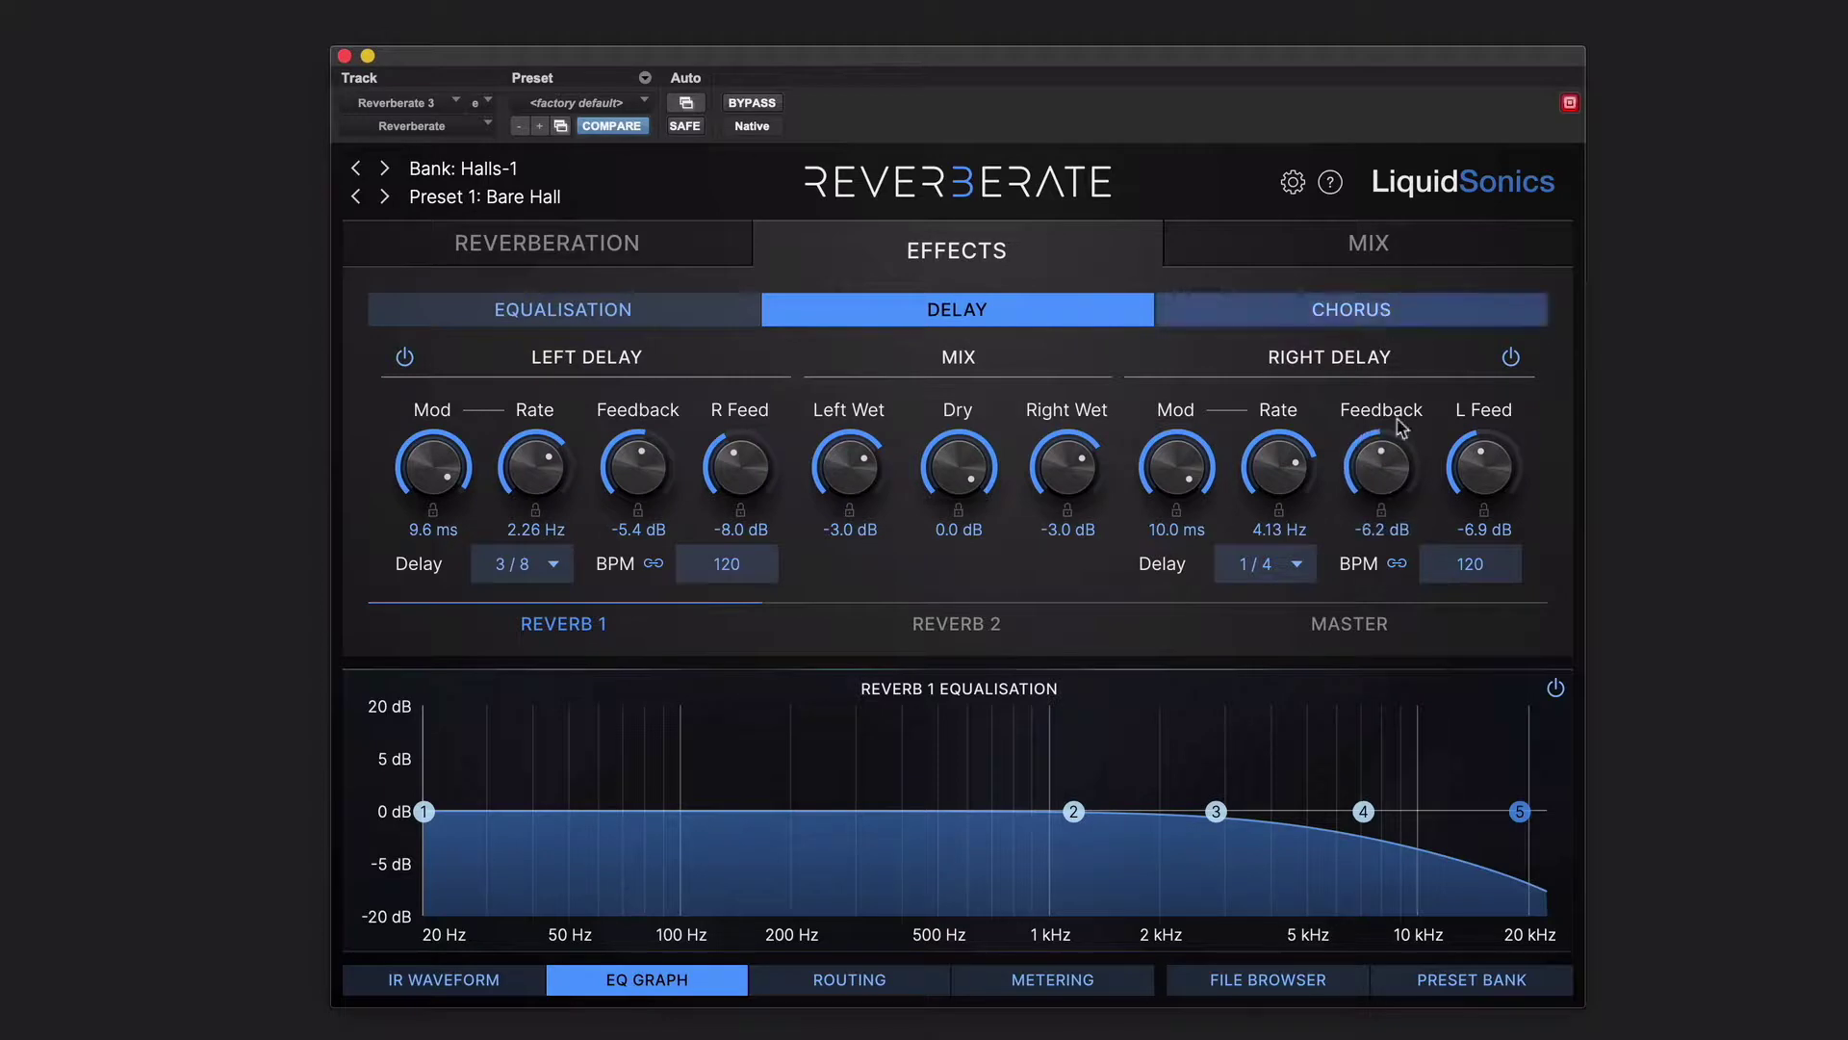
alt+click(1383, 472)
scroll(616, 470, down, 2)
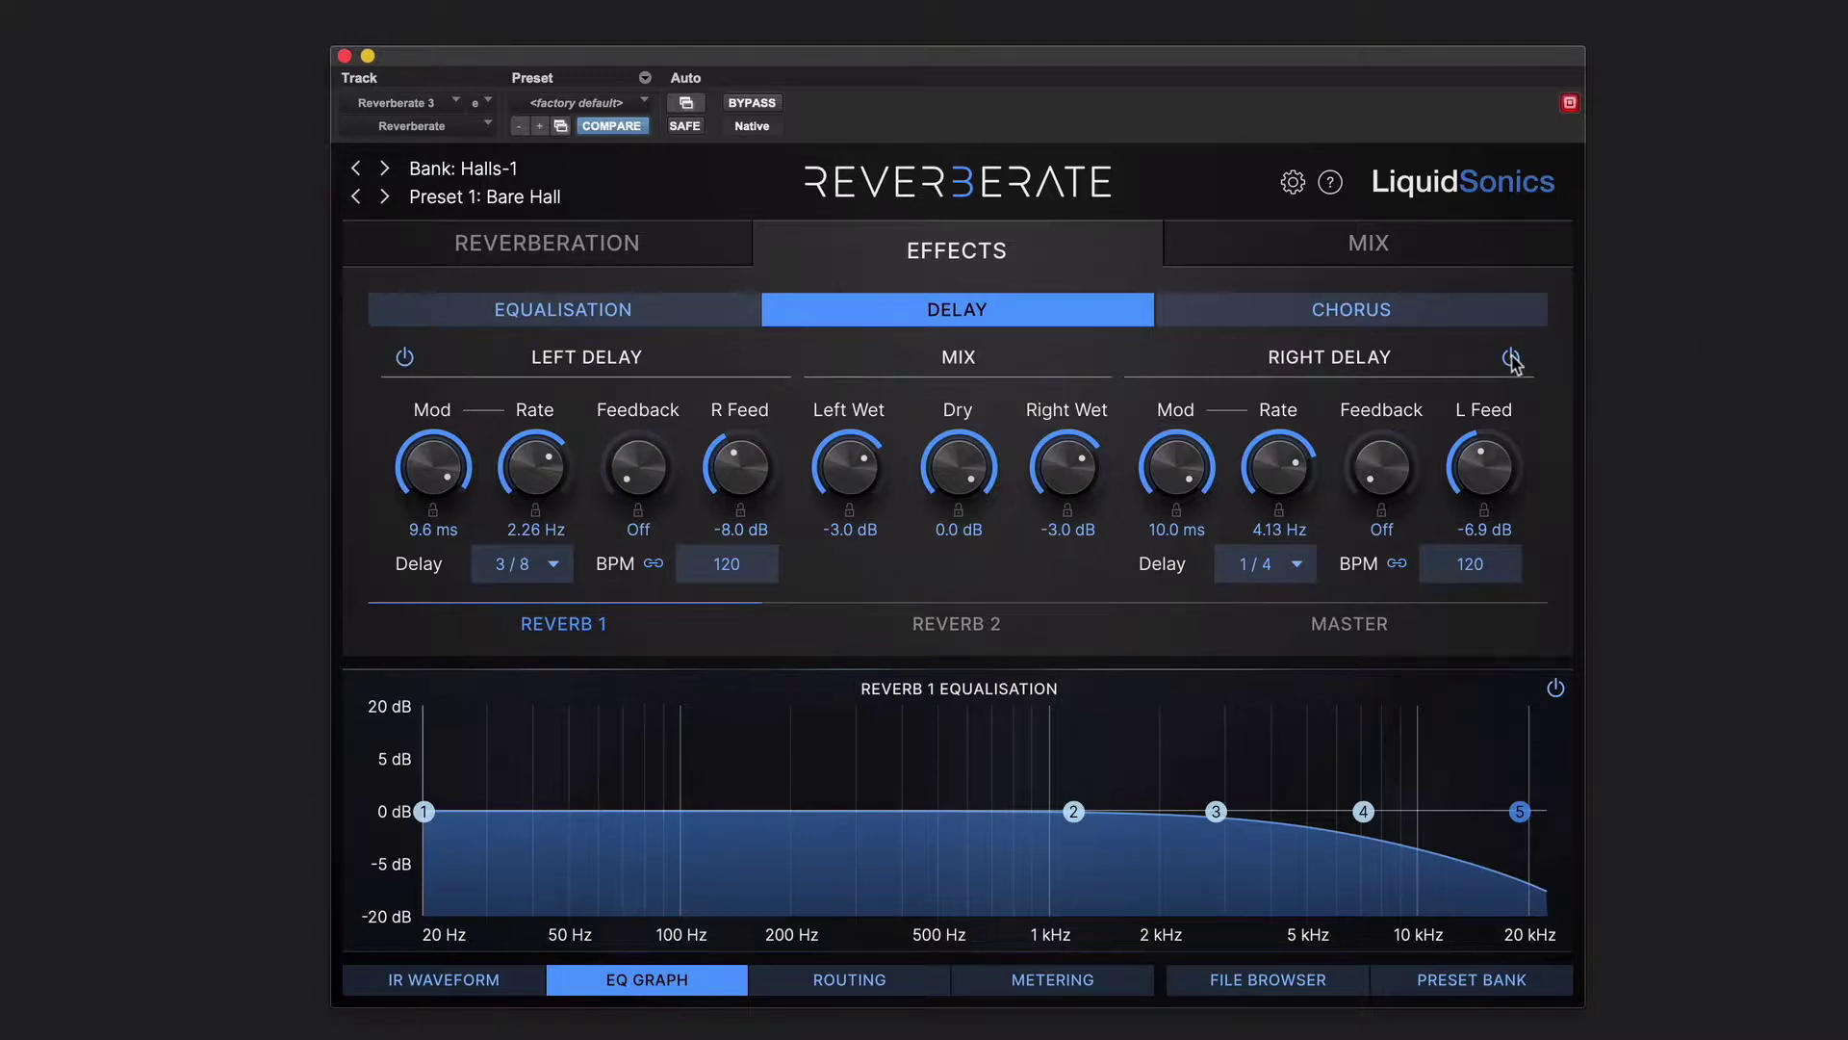
Step: Open band 4 of the master equalisation and adjust its frequency modulation amount and LFO 1 rate
click(633, 321)
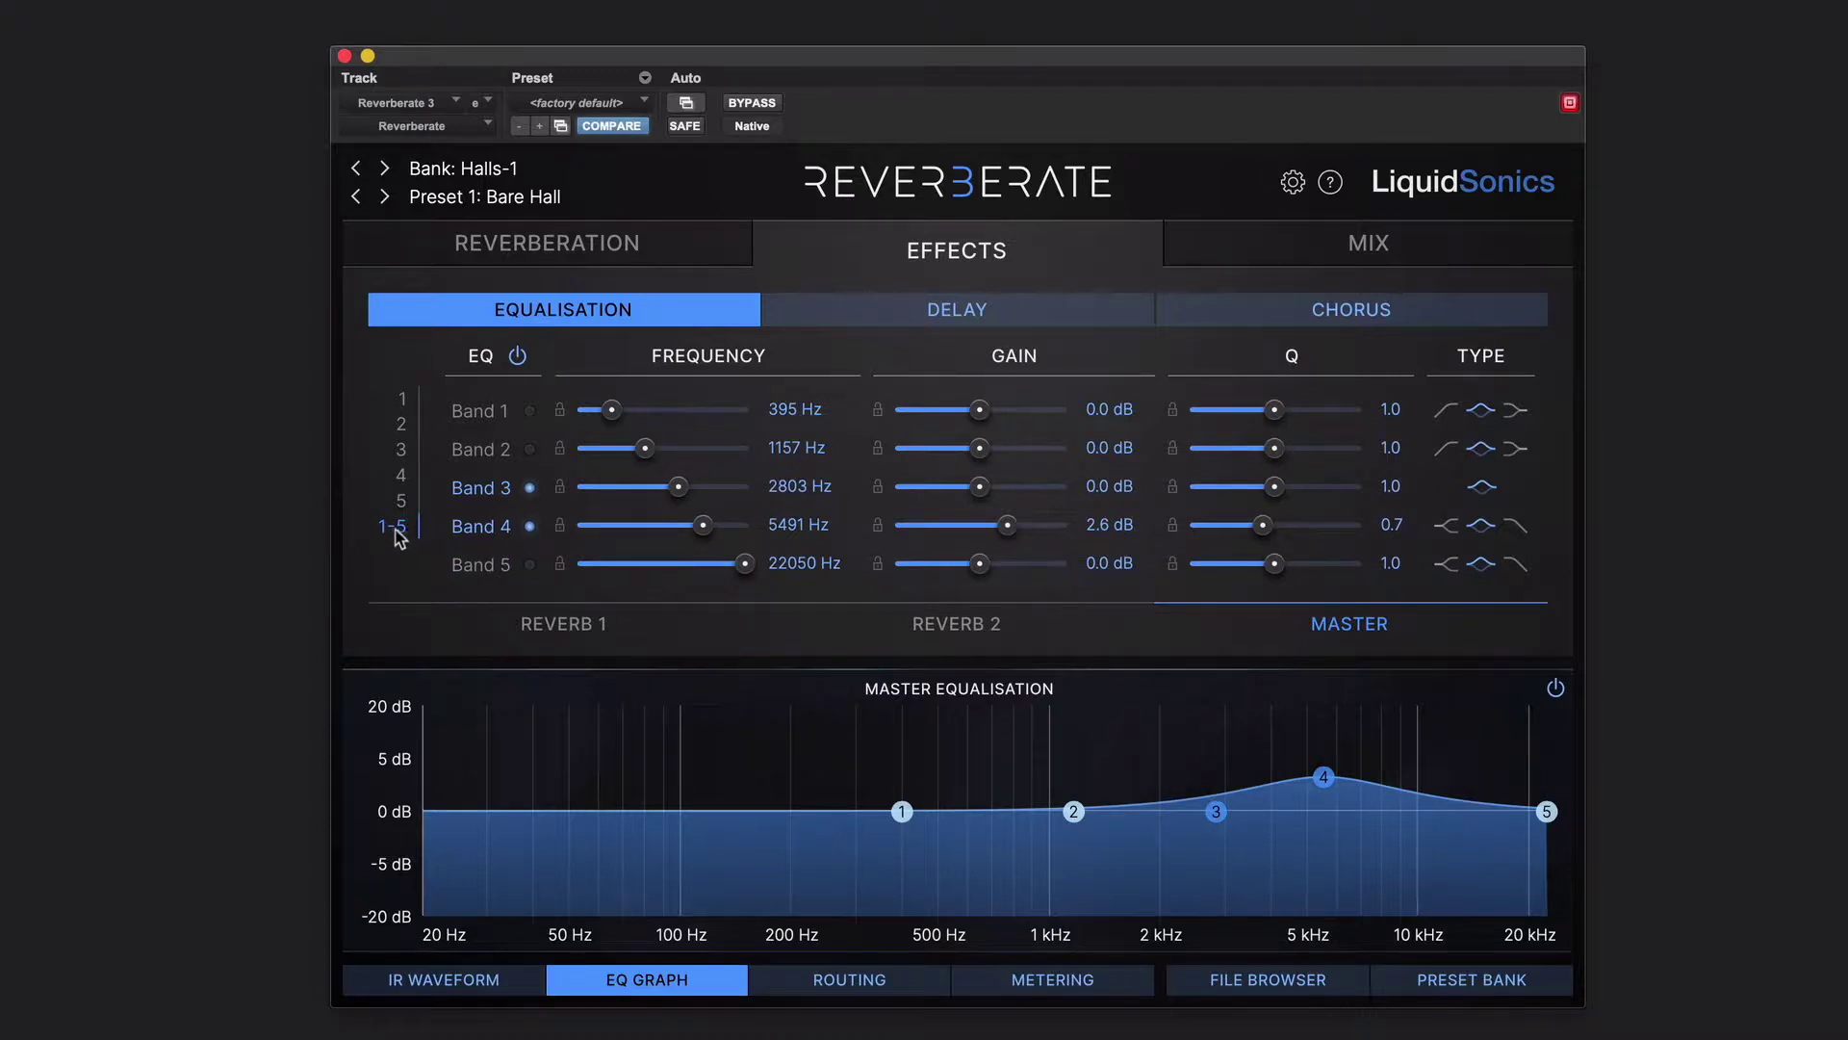
click(402, 476)
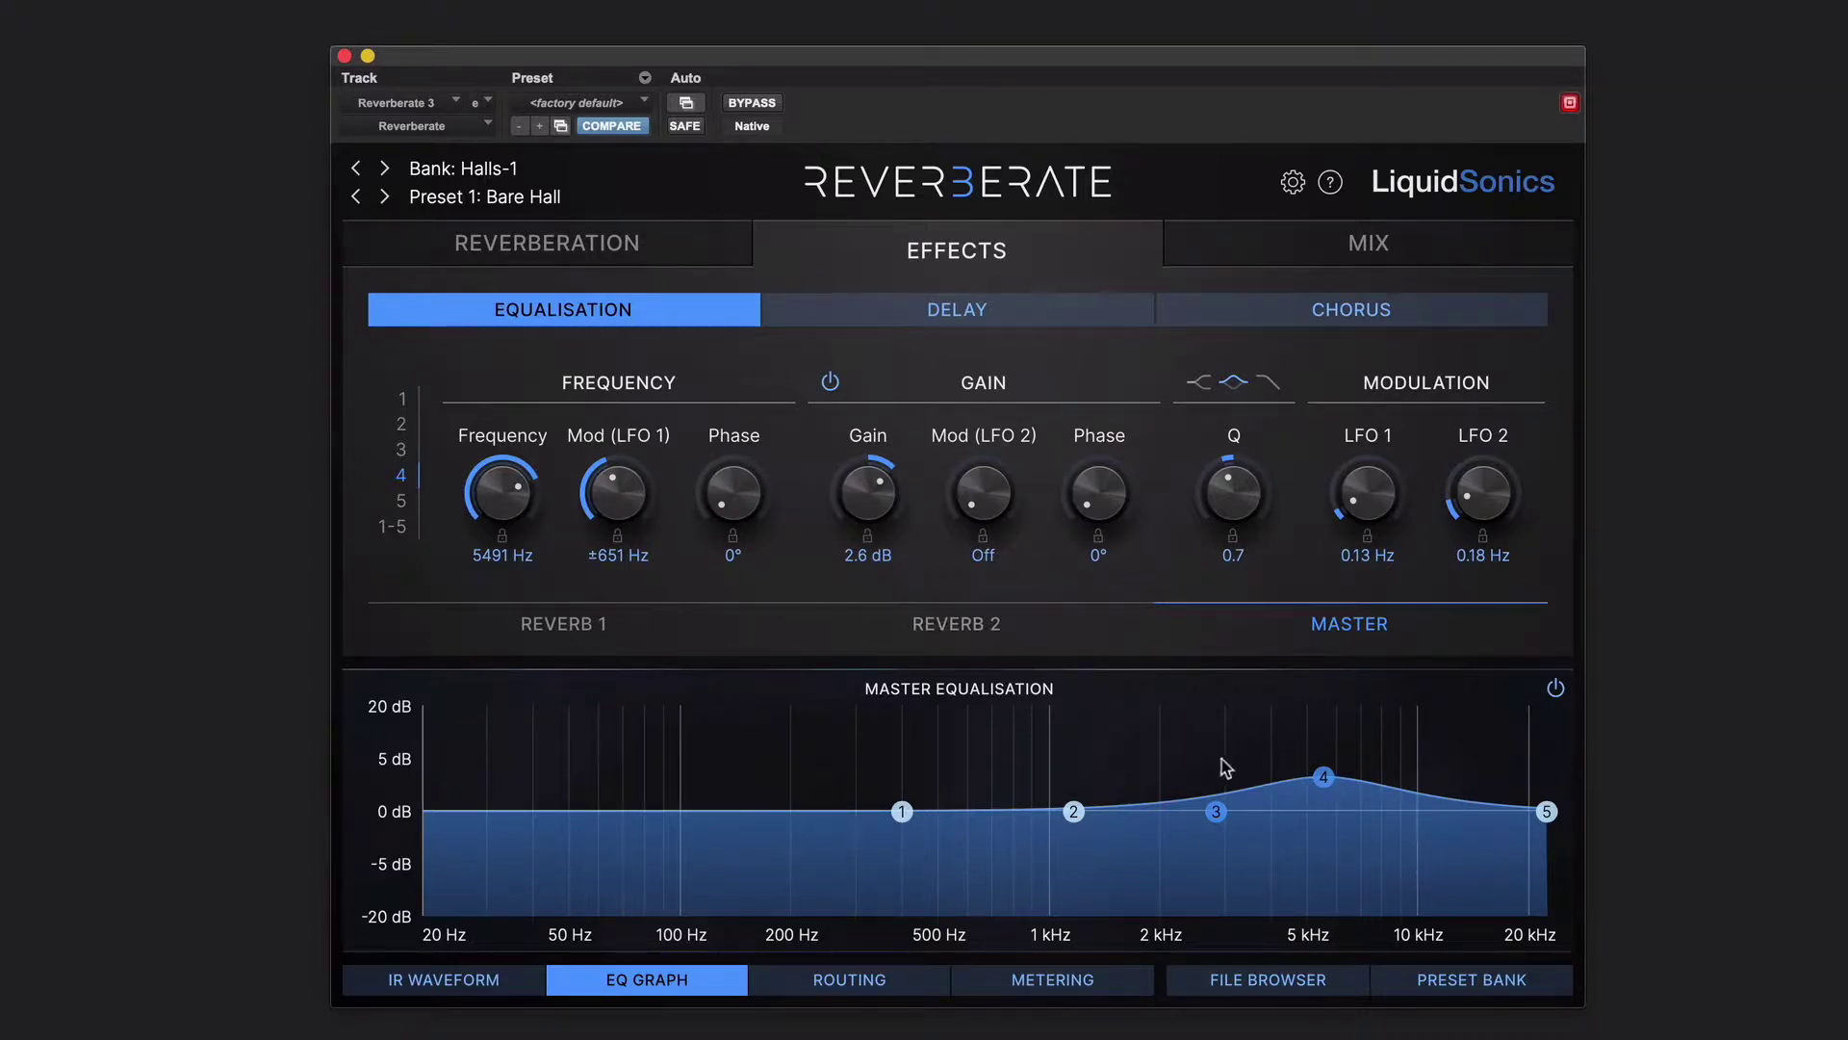
drag(609, 496, 609, 448)
mouse_move(1367, 503)
mouse_down()
mouse_move(1362, 464)
mouse_move(1370, 500)
mouse_up()
Step: Examine the Reverb 1 and Reverb 2 equalisation, stepping through Reverb 1's bands 5, 4, 3 and 1
click(756, 626)
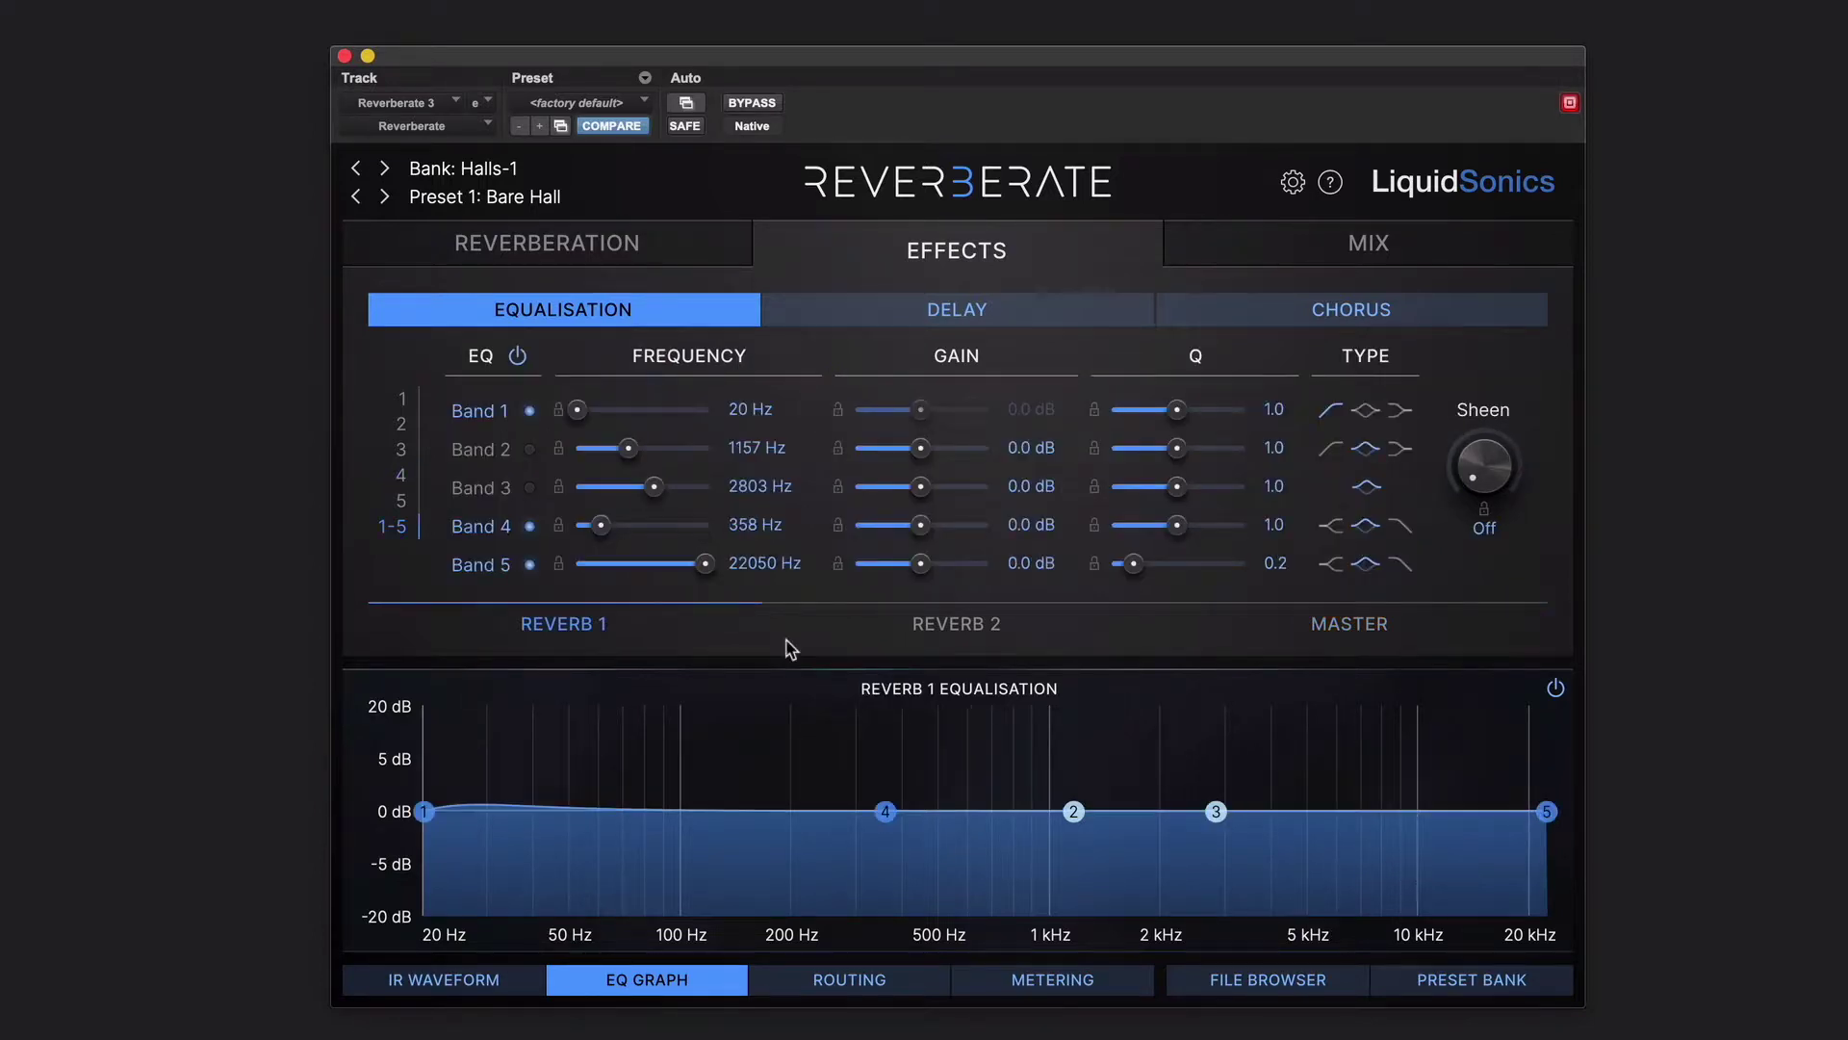
click(892, 627)
click(556, 627)
click(401, 501)
click(401, 474)
click(402, 449)
click(401, 398)
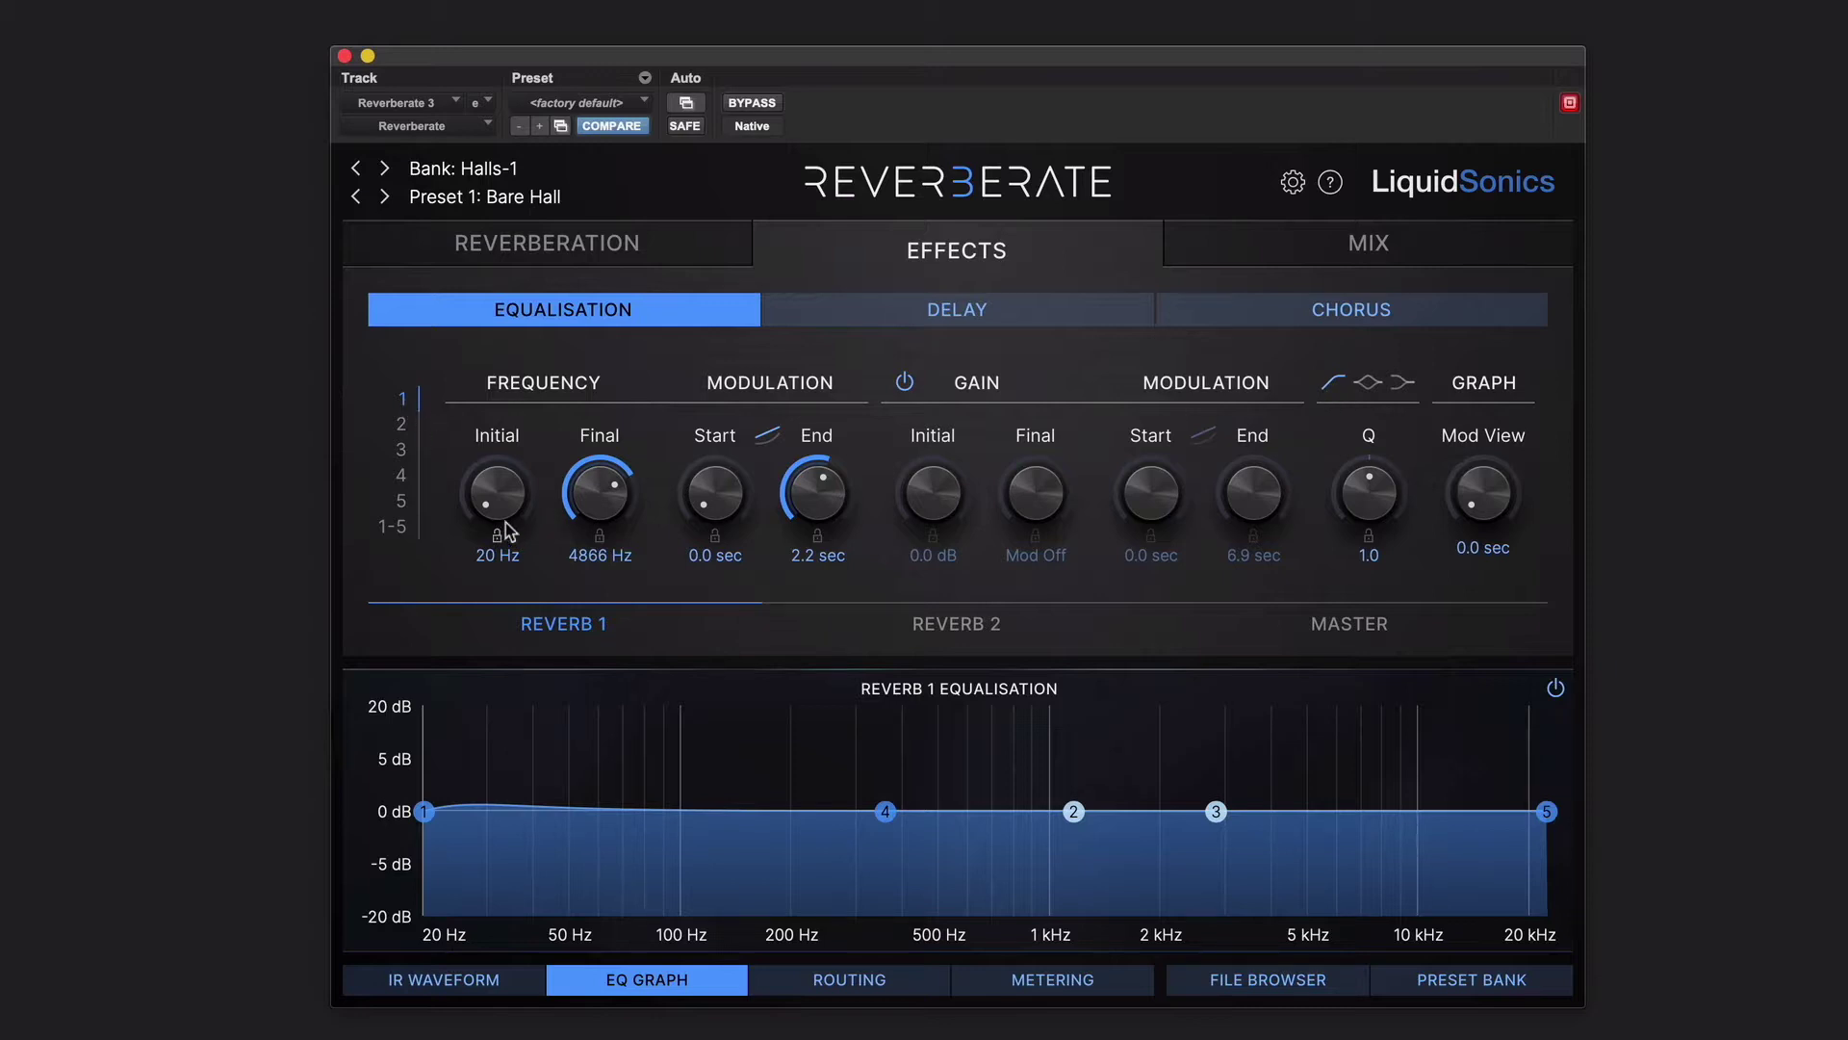
Step: Set band 1's initial frequency to 20 Hz and its frequency modulation end to 1.9 sec, with Mod View at 0.0 sec
drag(504, 489, 508, 545)
drag(816, 492, 821, 523)
mouse_move(1493, 517)
mouse_down()
mouse_move(1491, 409)
mouse_move(1493, 552)
mouse_up()
mouse_move(1496, 530)
mouse_down()
mouse_move(1492, 472)
mouse_move(1495, 513)
mouse_up()
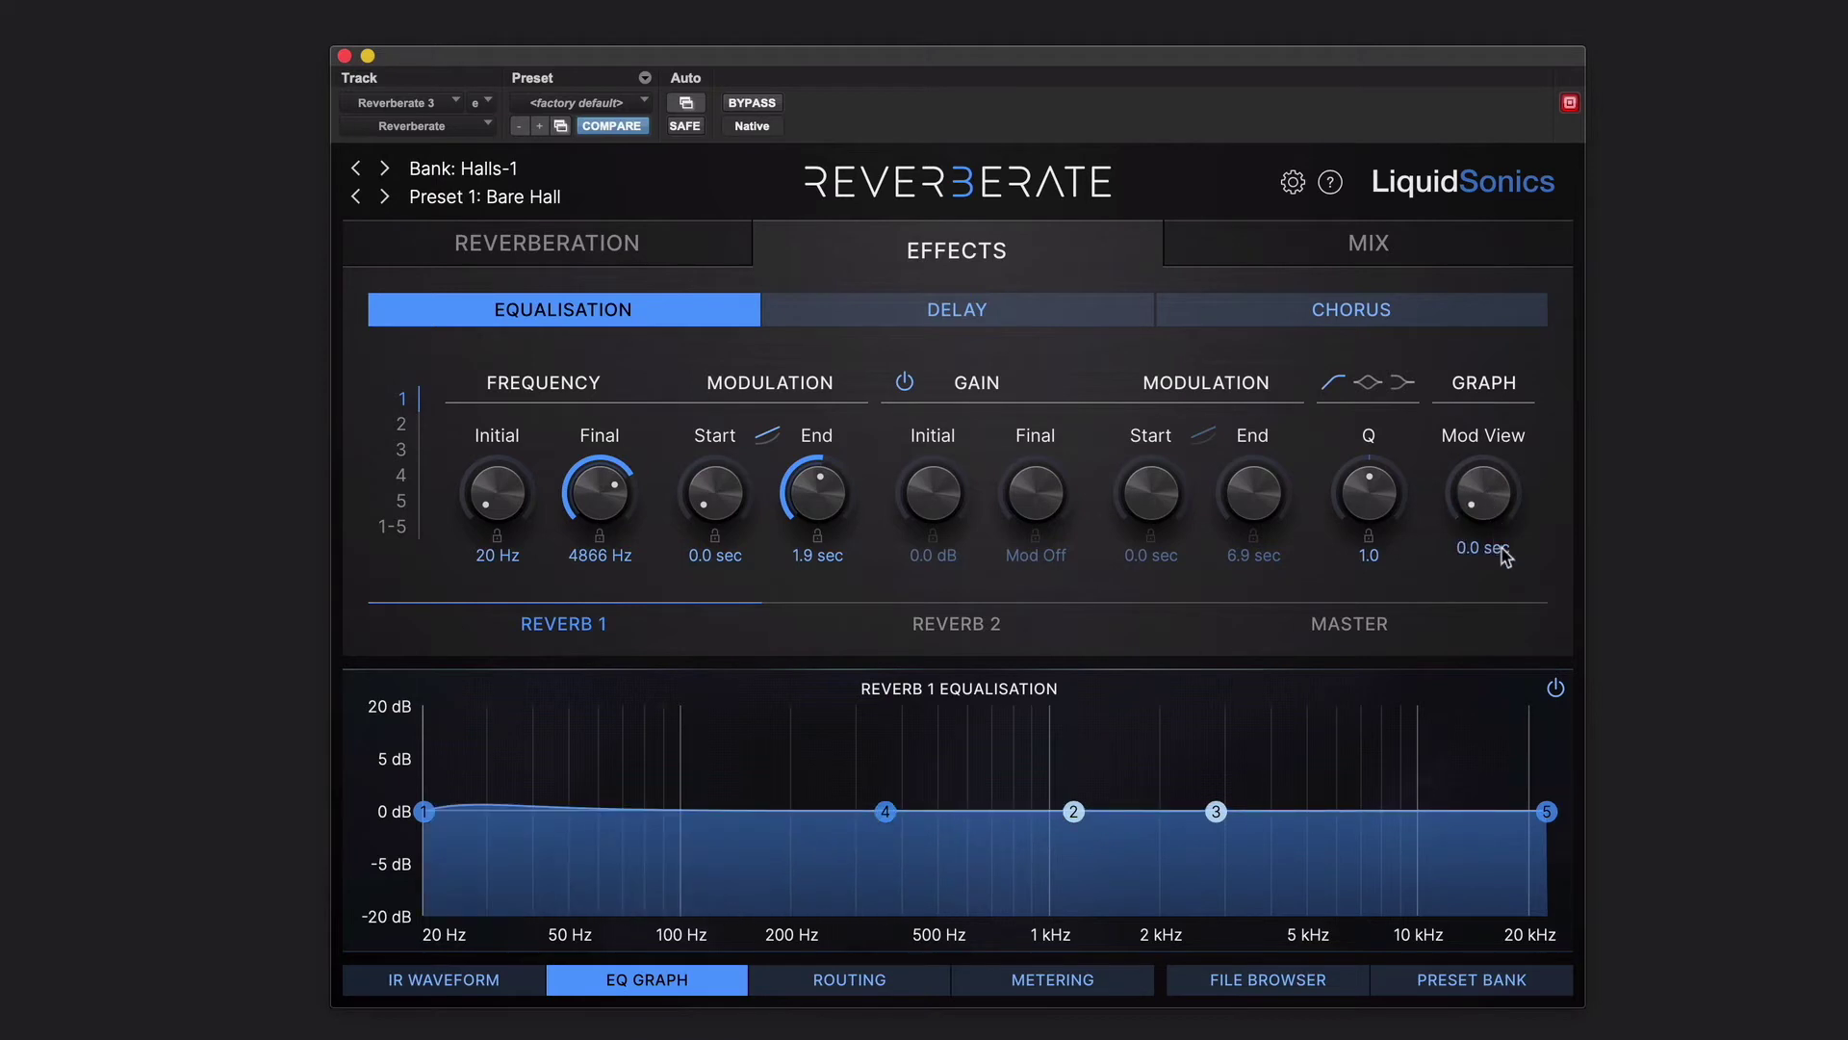